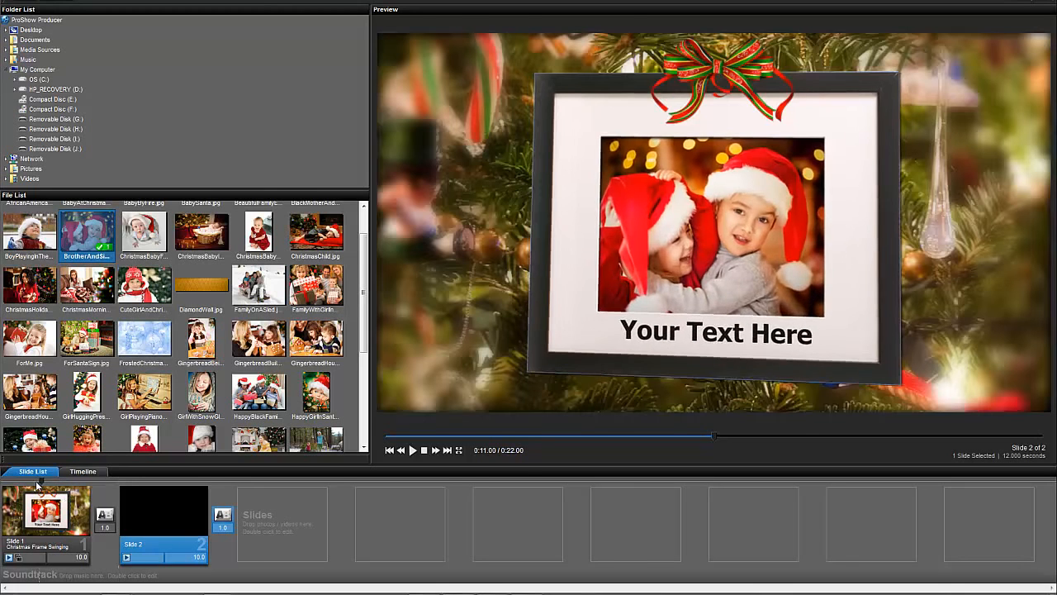
# Play the preview of the swinging frame on slide 1 and stop it with the frame at about 8 seconds
pyautogui.click(21, 481)
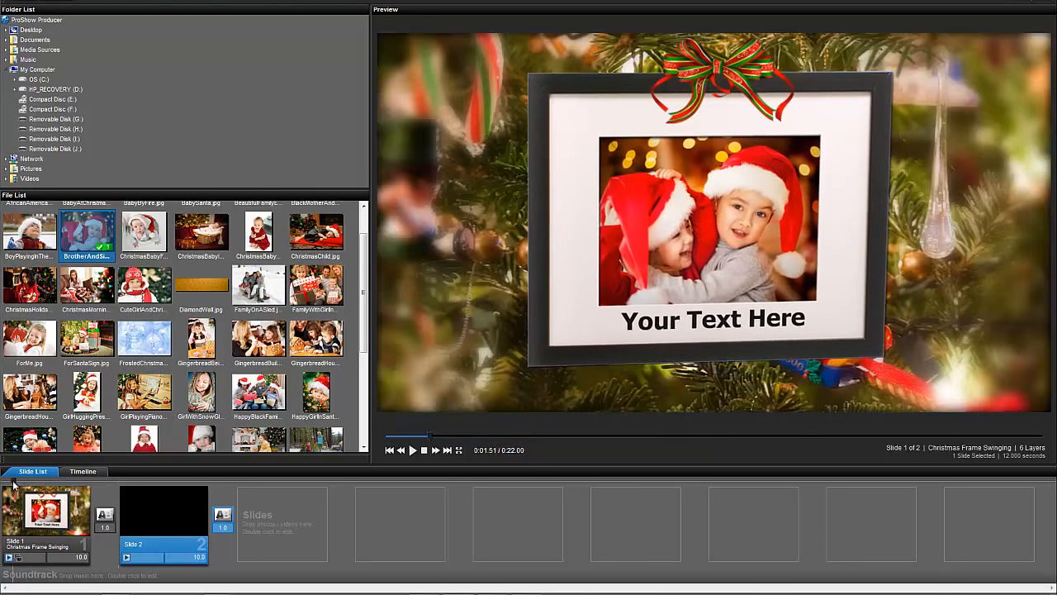
pyautogui.click(413, 450)
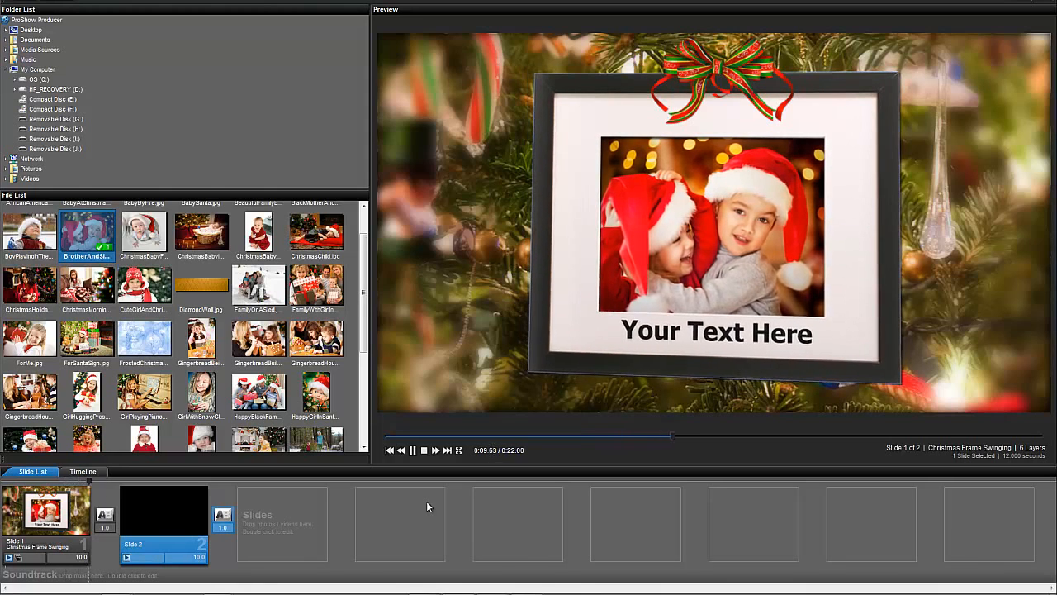
pyautogui.press('space')
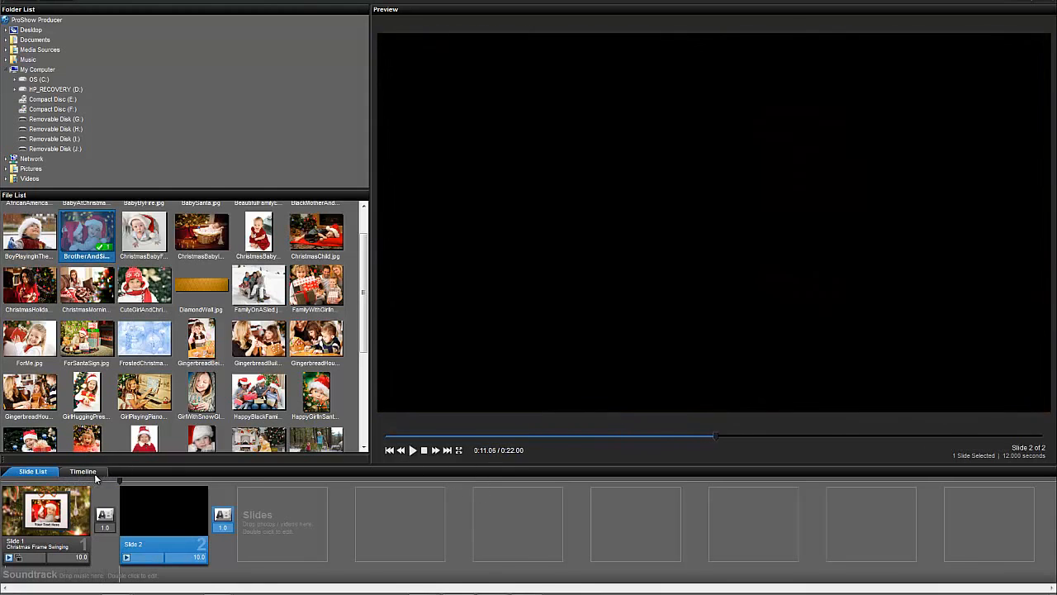
pyautogui.click(73, 481)
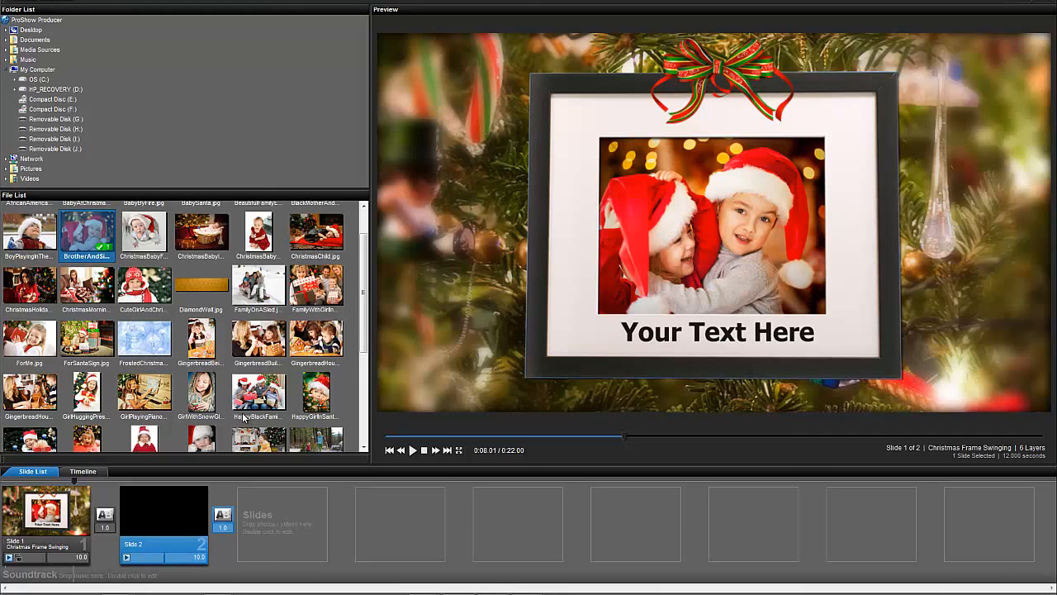
# Switch to the Choice Slides website in the browser and open the free Index Card image
pyautogui.moveTo(127, 585)
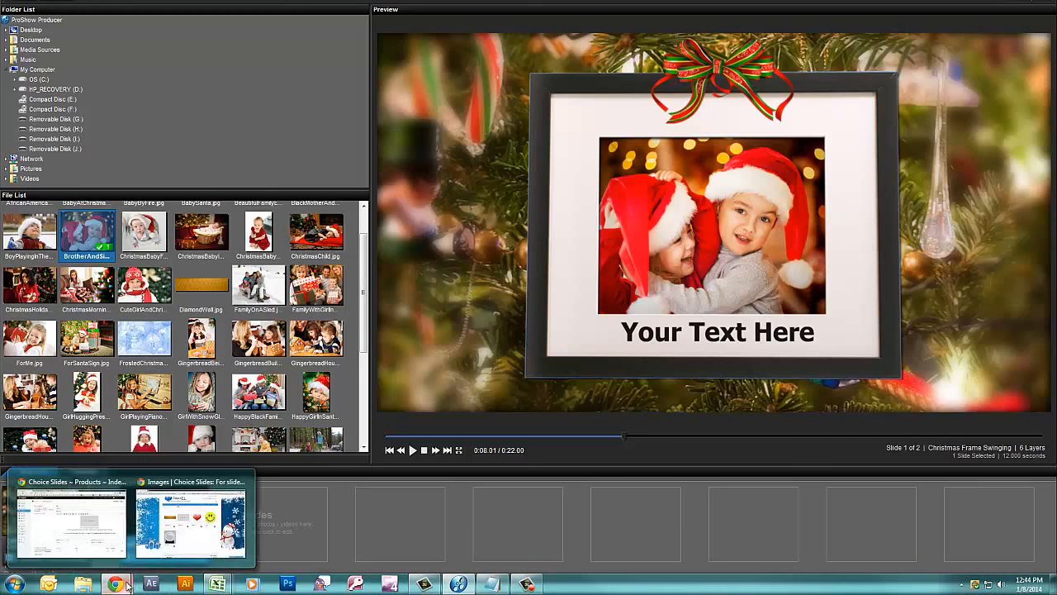
pyautogui.click(190, 529)
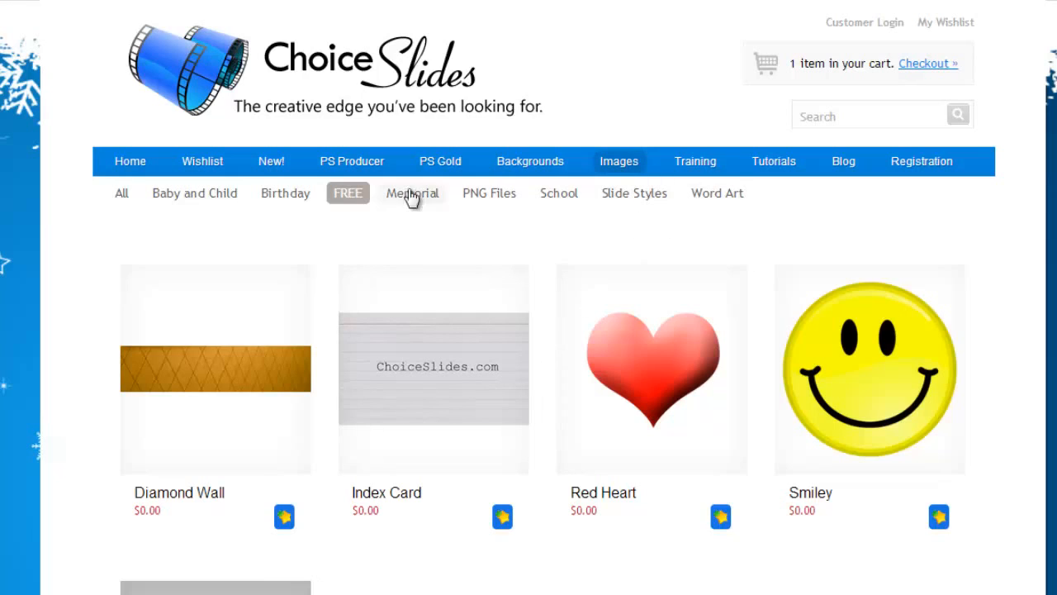
pyautogui.click(409, 331)
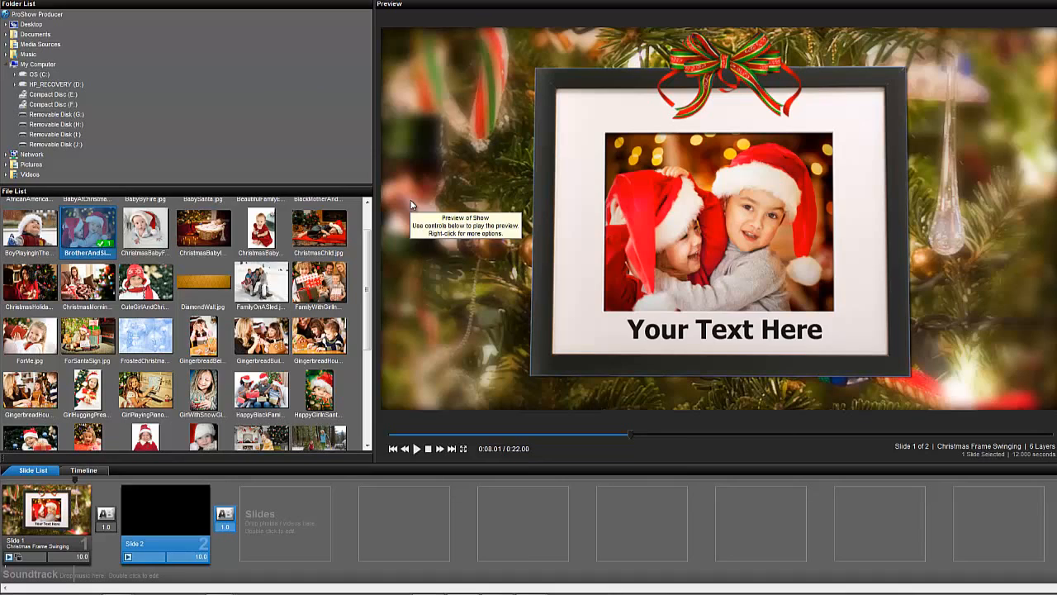
# In ProShow Producer, open the options of slide 2 and add the IndexCard image from the Graphics folder as a layer
pyautogui.doubleClick(188, 499)
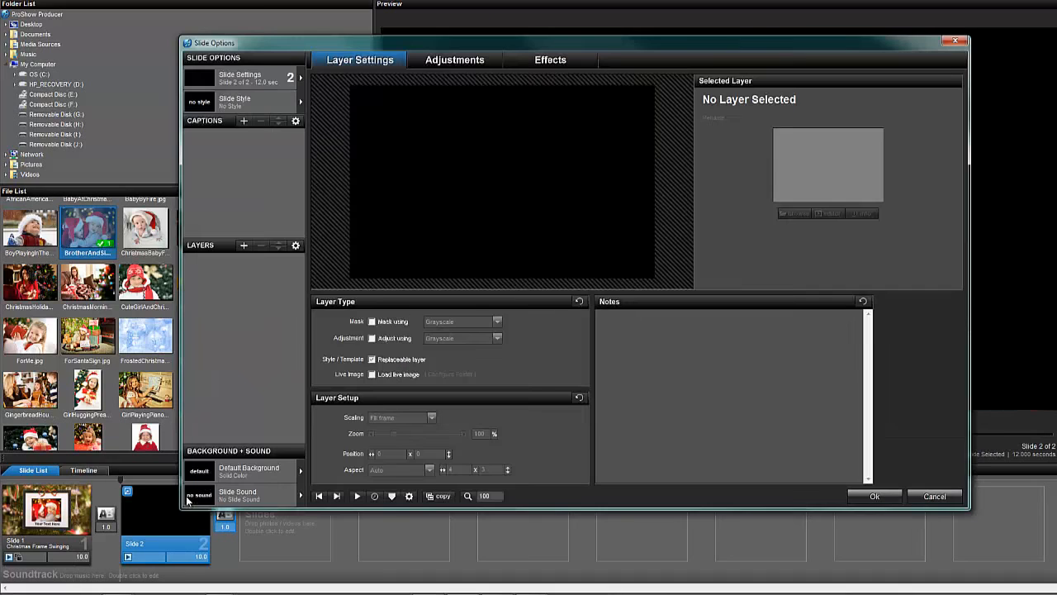
pyautogui.click(244, 246)
pyautogui.click(268, 261)
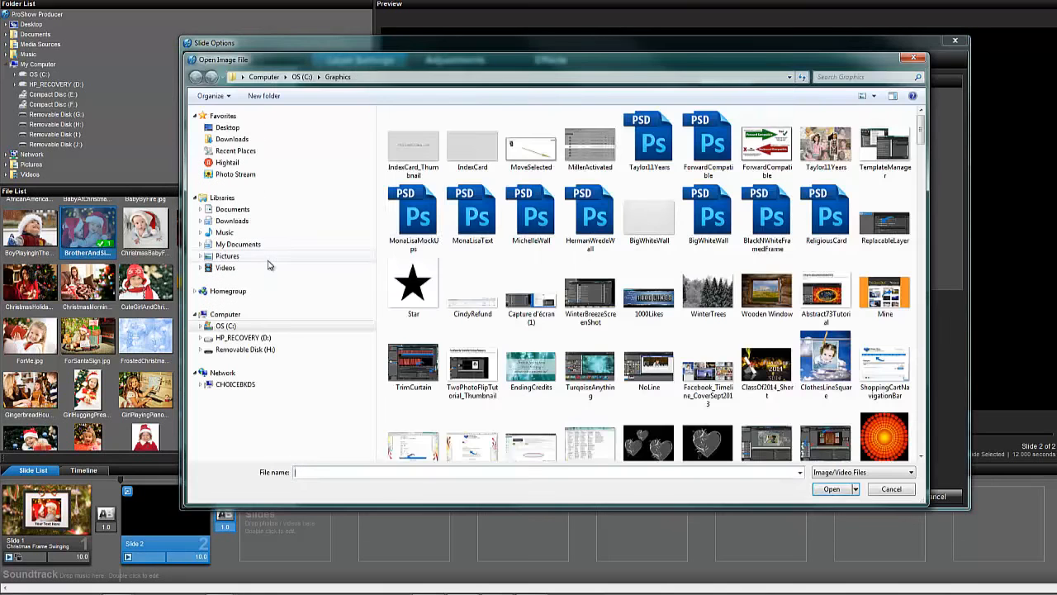
pyautogui.doubleClick(478, 149)
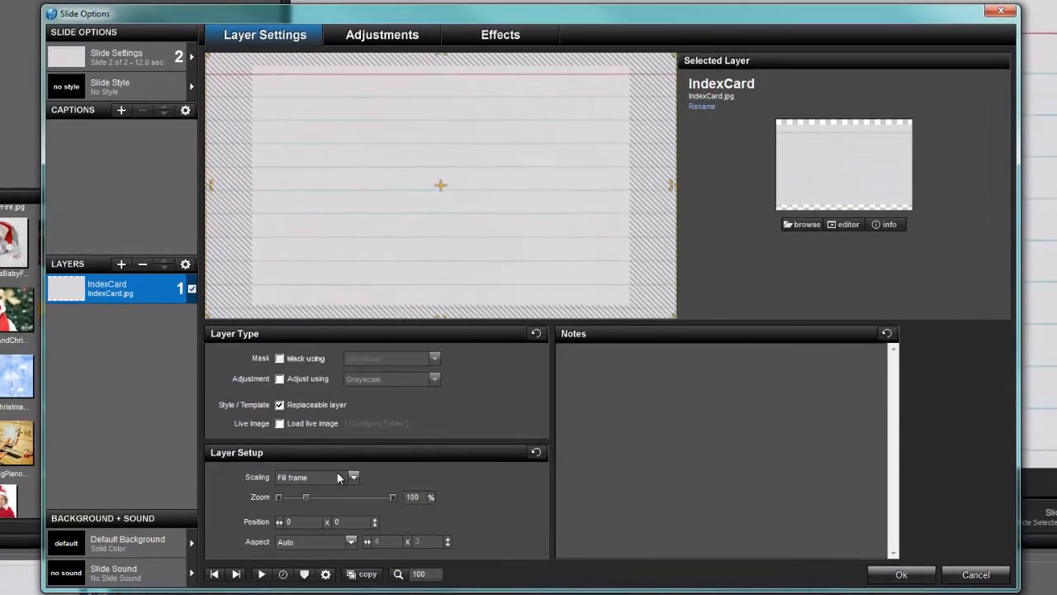
# Set the IndexCard layer's scaling to Fit to frame and its zoom to 80%
pyautogui.click(337, 480)
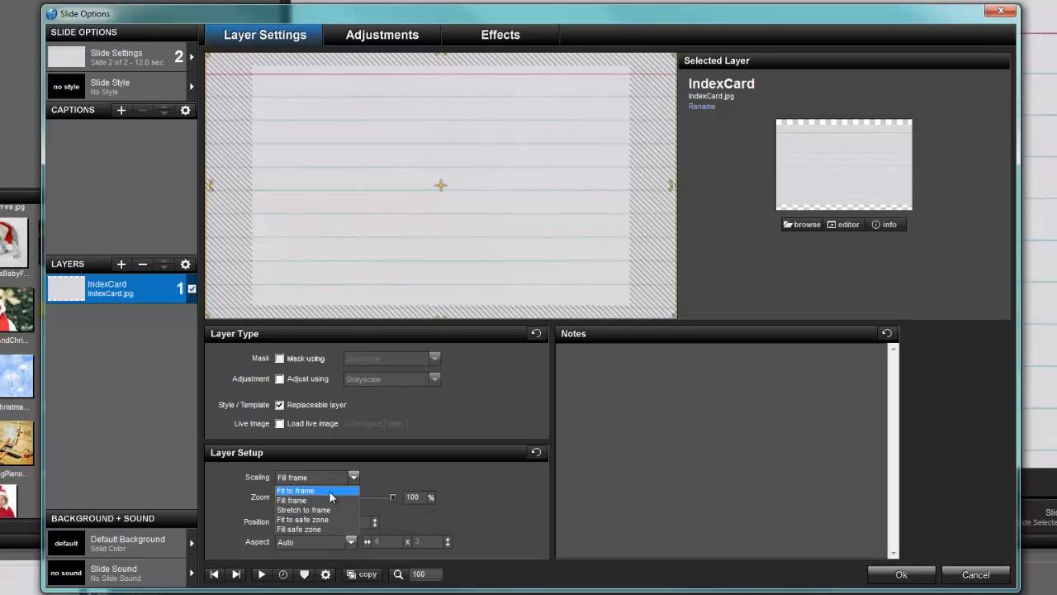
pyautogui.click(329, 491)
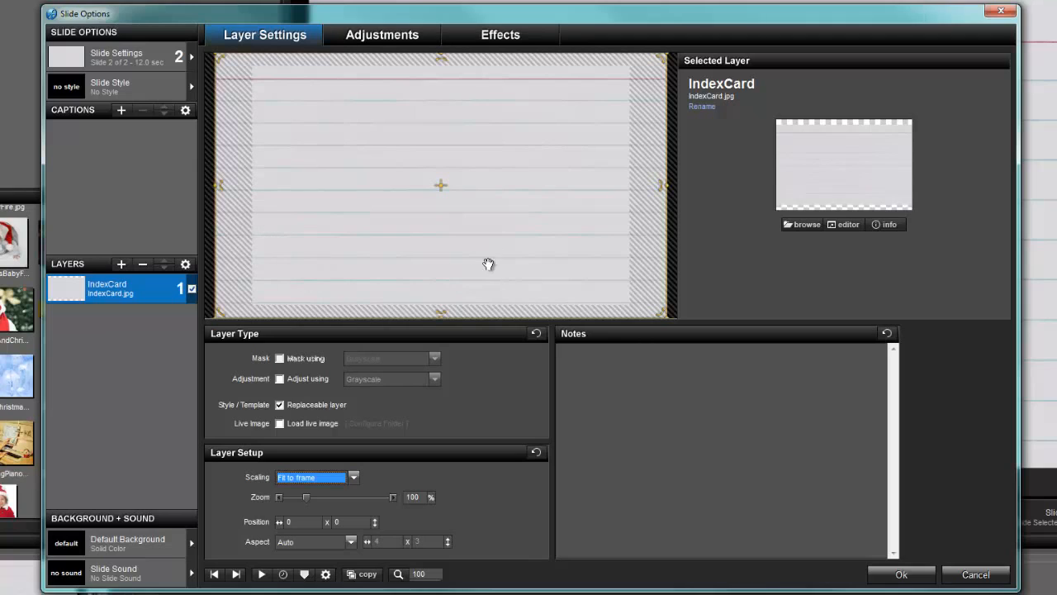
pyautogui.click(416, 496)
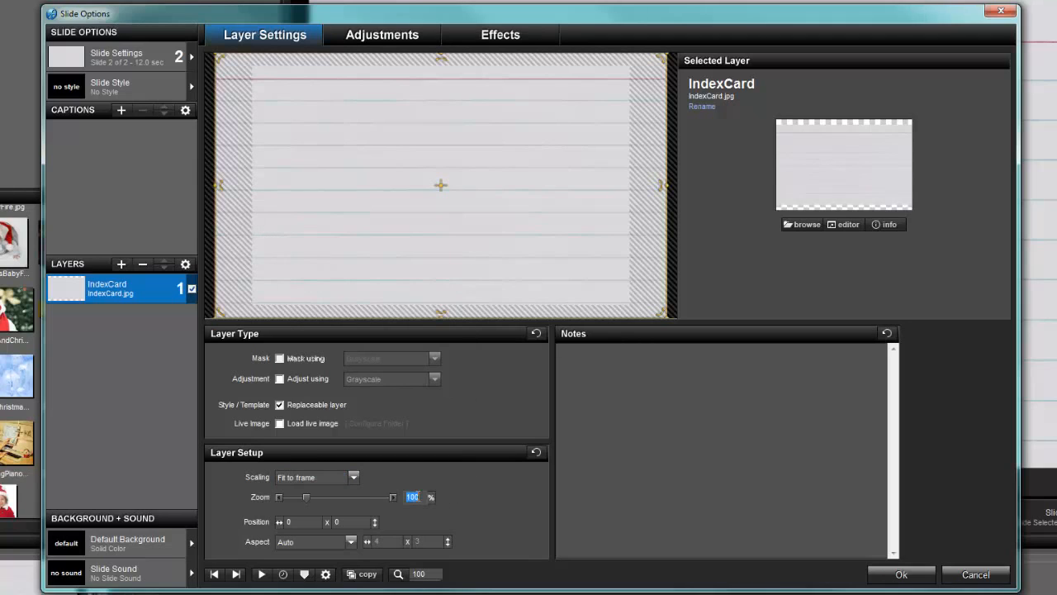
pyautogui.write('80')
pyautogui.press('Return')
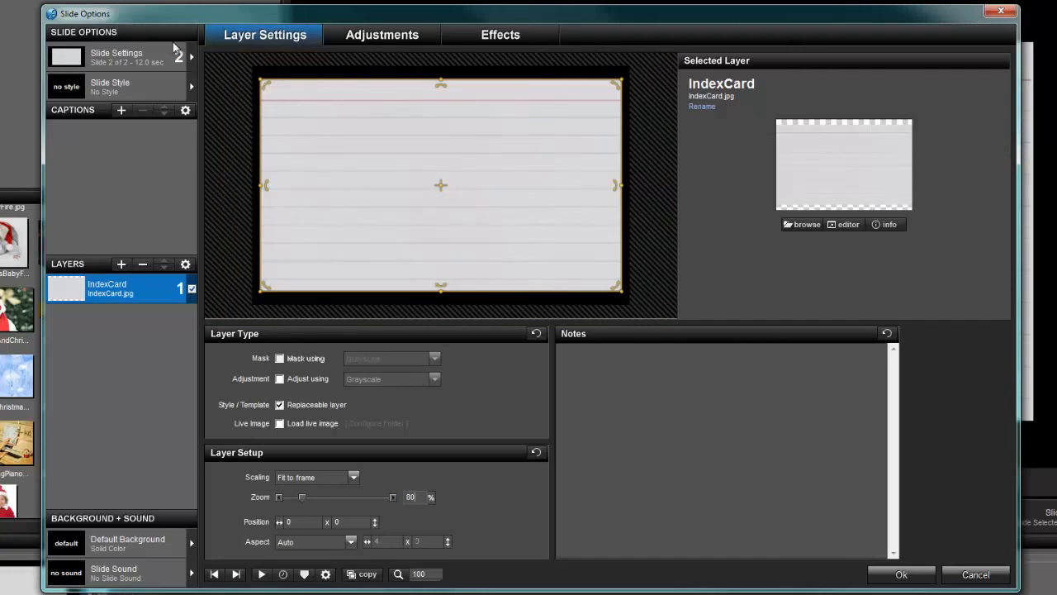
# Compare the IndexCard layer's settings with its motion effects, and leave the motion effects open
pyautogui.click(500, 35)
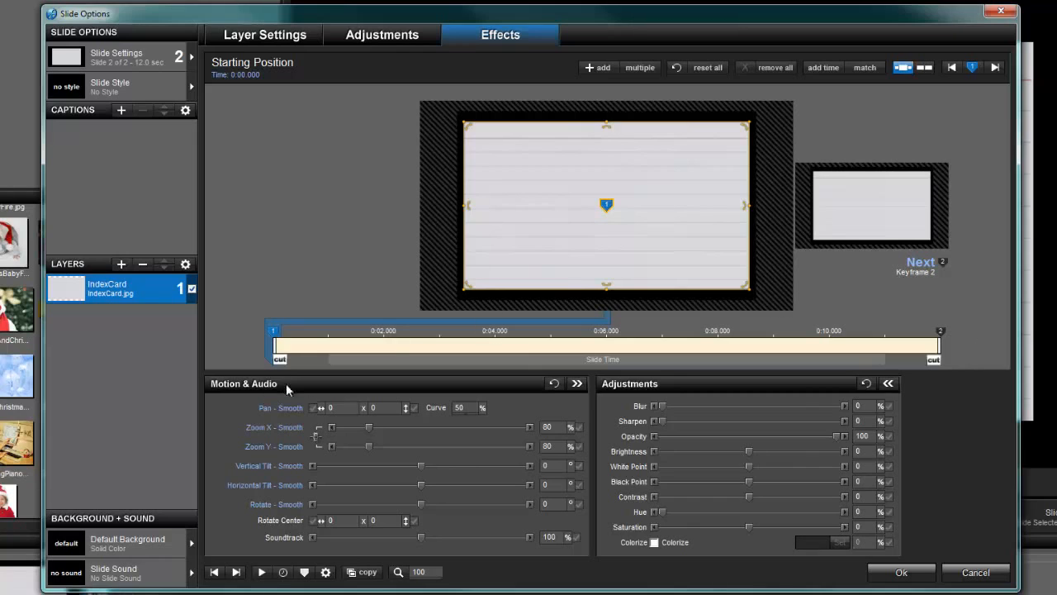
pyautogui.click(262, 36)
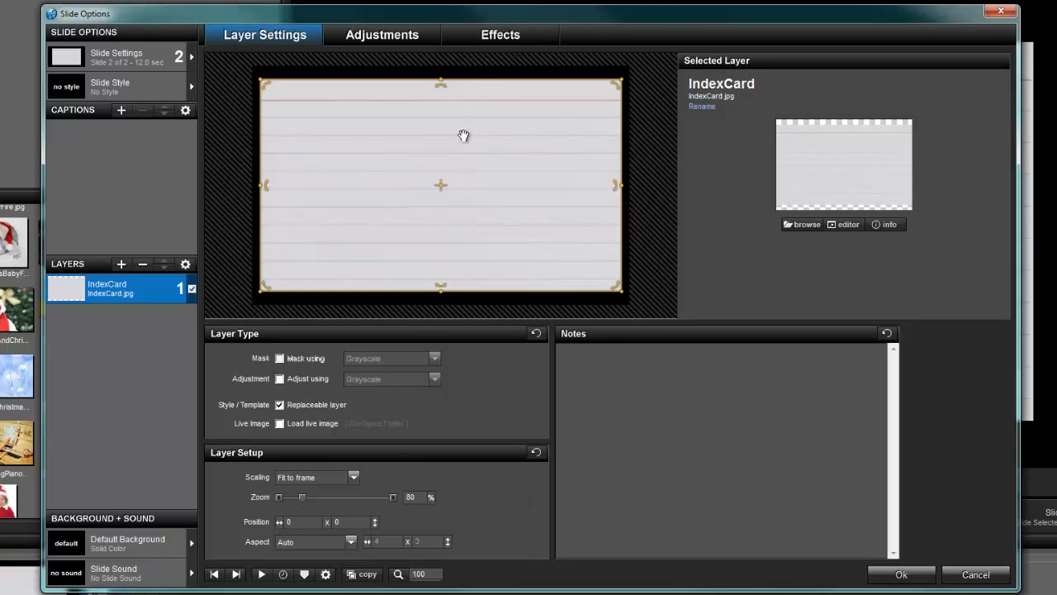
pyautogui.click(495, 38)
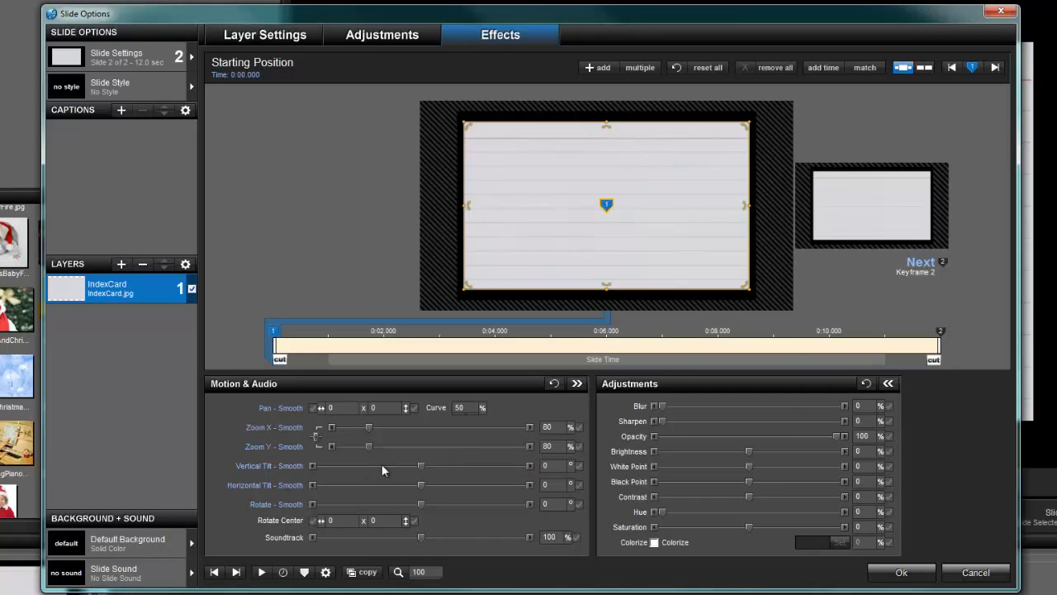
# Try tilting the index card vertically and horizontally around its default center, and reset both tilts to 0
pyautogui.moveTo(419, 465)
pyautogui.mouseDown()
pyautogui.moveTo(433, 487)
pyautogui.moveTo(423, 485)
pyautogui.mouseUp()
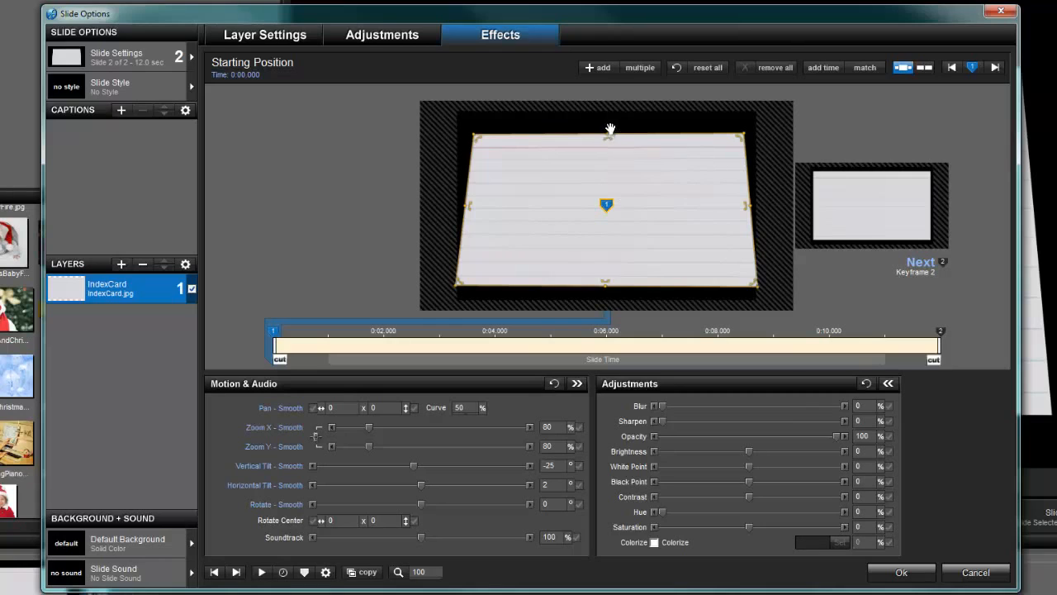
pyautogui.doubleClick(548, 486)
pyautogui.write('0')
pyautogui.doubleClick(557, 466)
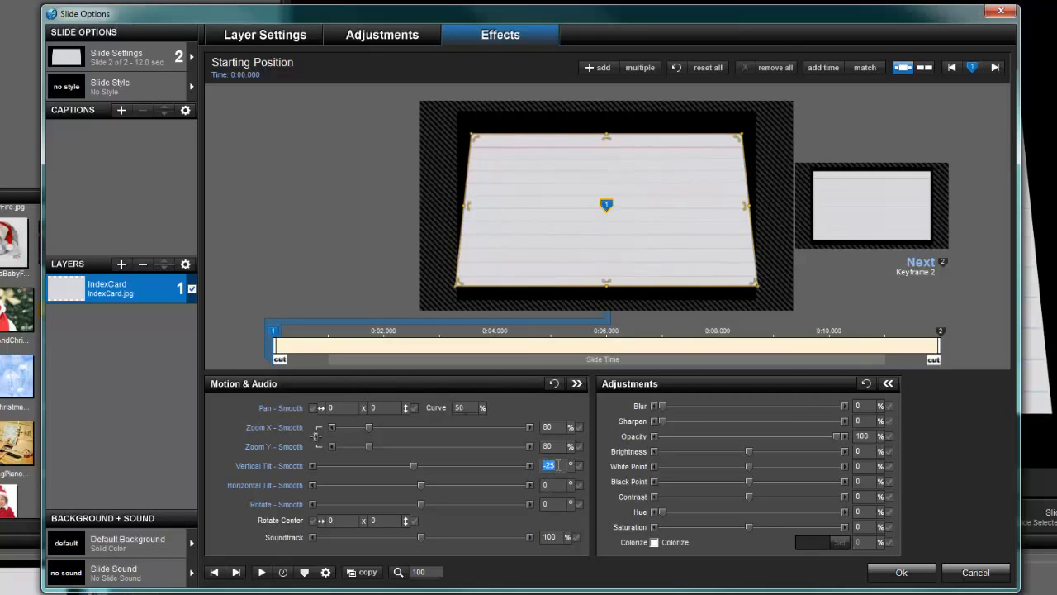
pyautogui.write('0')
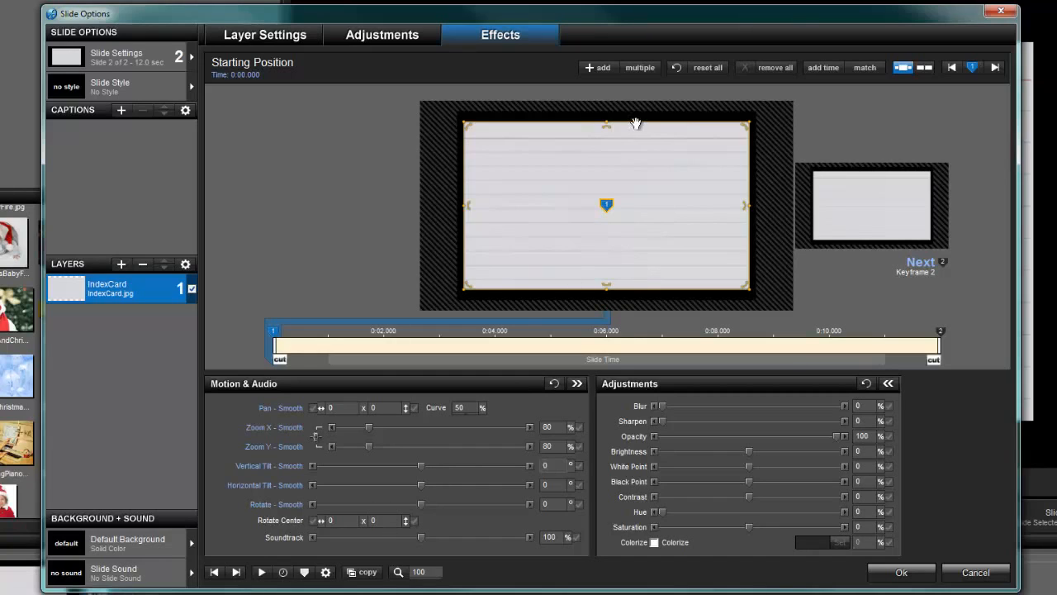
# Try a vertical rotate center of -40 on the index card with slight tilts, and reset both tilts to 0
pyautogui.click(392, 520)
pyautogui.write('-5')
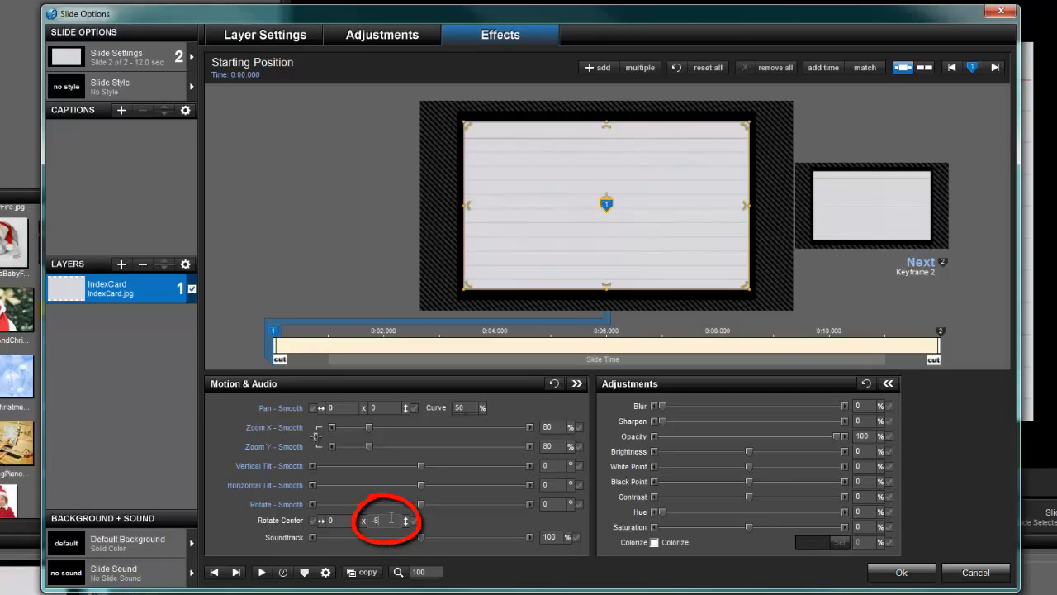
pyautogui.press('Return')
pyautogui.write('-40')
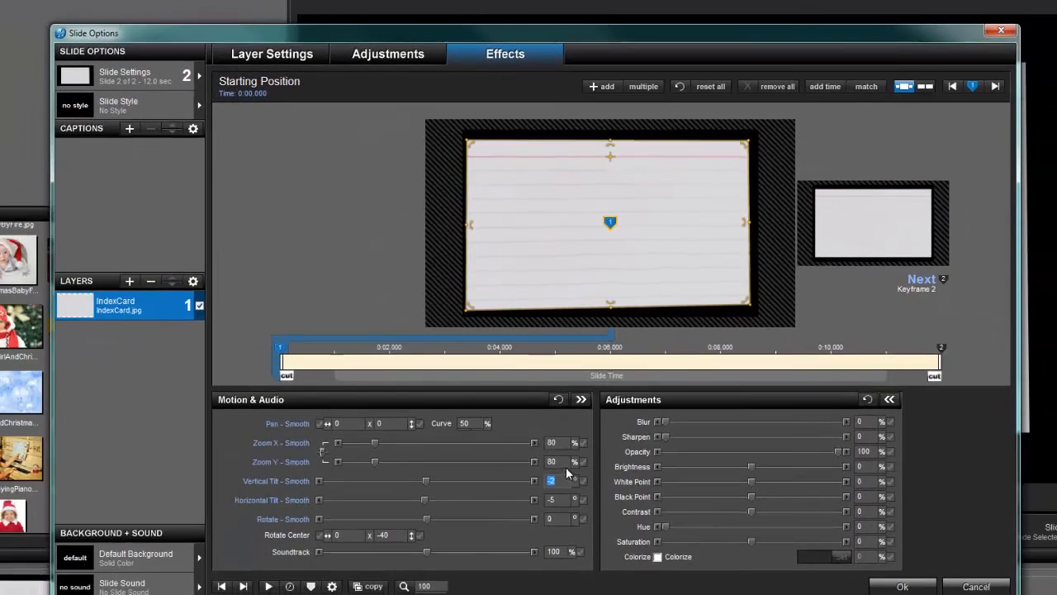
pyautogui.write('0')
pyautogui.doubleClick(557, 498)
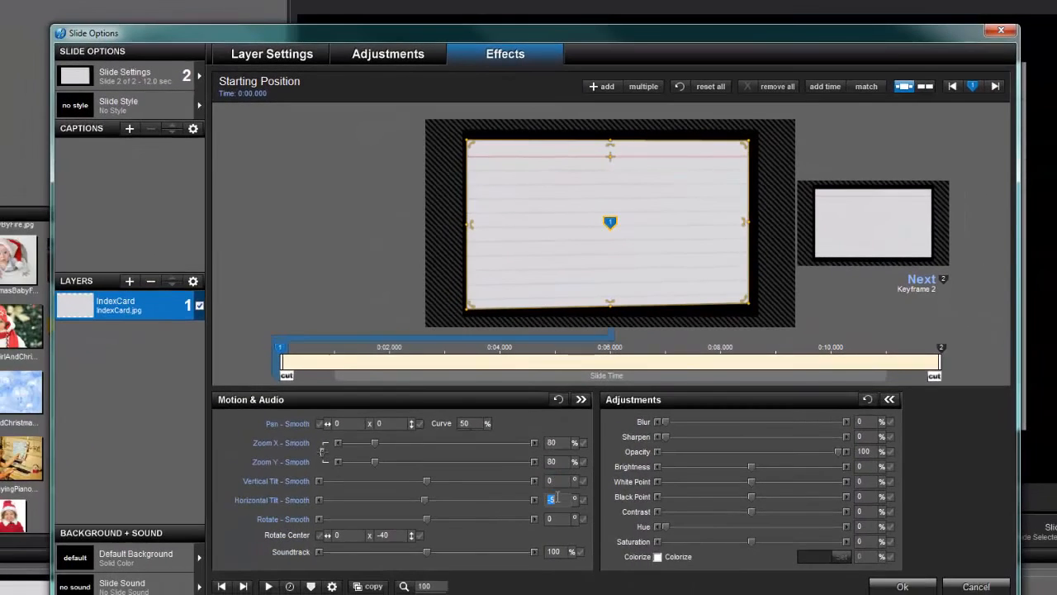
pyautogui.write('0')
# Set the index card's vertical rotate center to -50 at keyframe 1 and copy the settings to the next keyframe
pyautogui.doubleClick(403, 536)
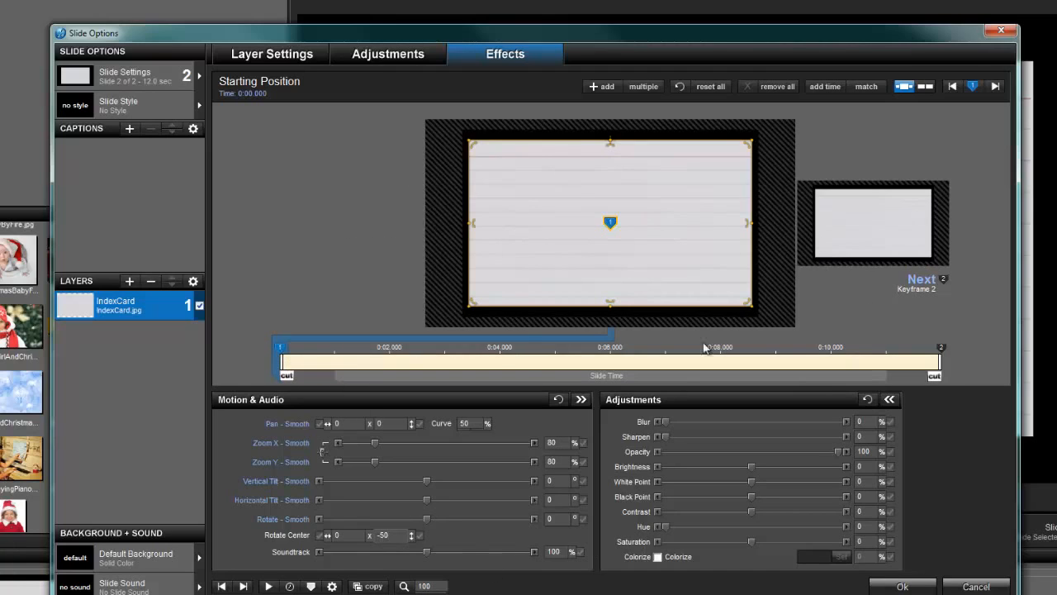
pyautogui.rightClick(281, 349)
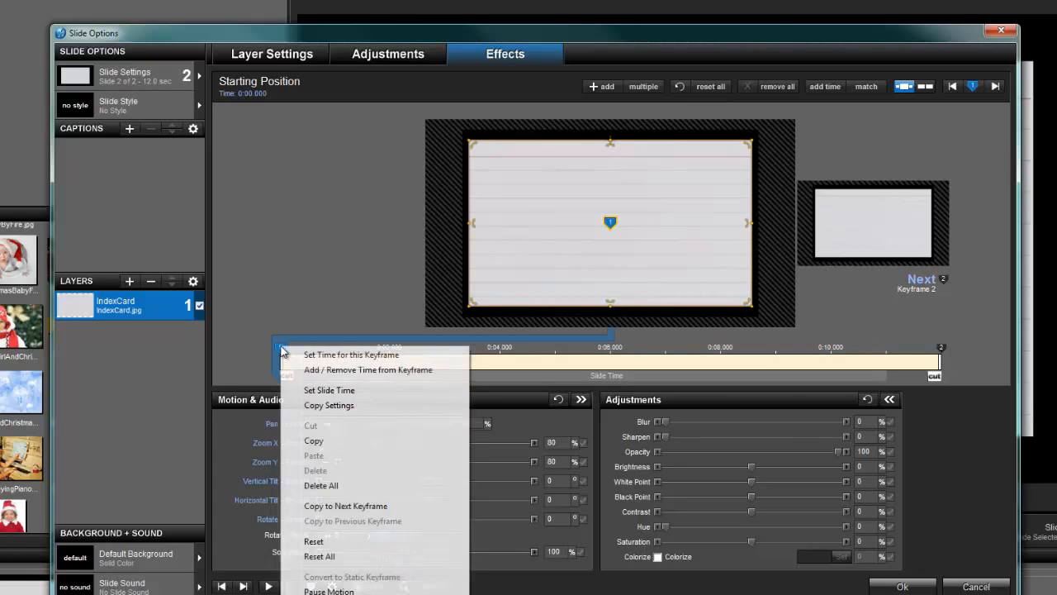
pyautogui.click(368, 506)
pyautogui.click(942, 354)
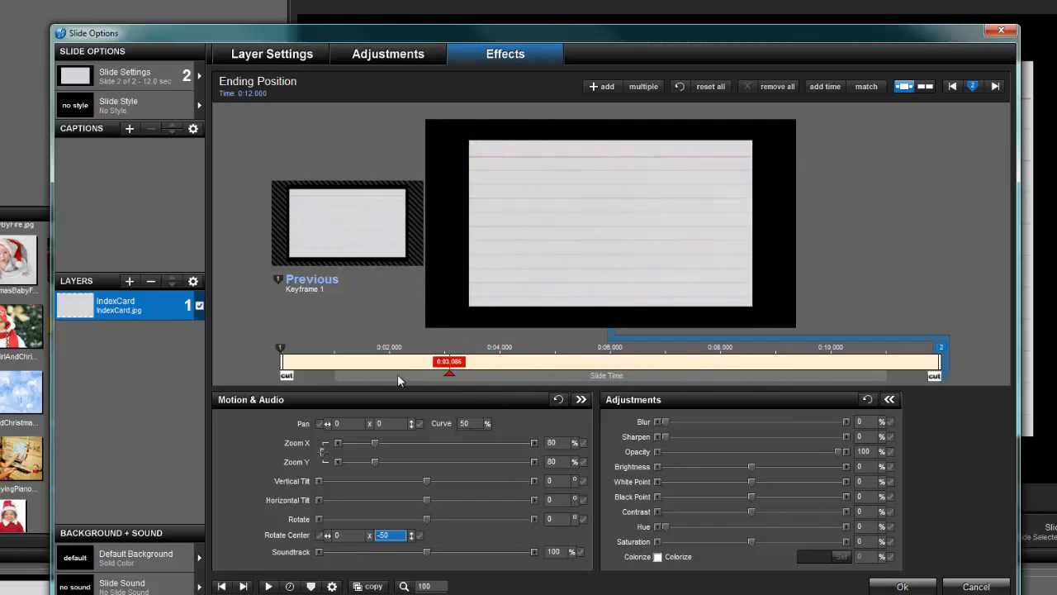
# Try tilting the index card around its top edge to -5 vertically and horizontally at keyframe 1, and reset both tilts to 0
pyautogui.click(285, 355)
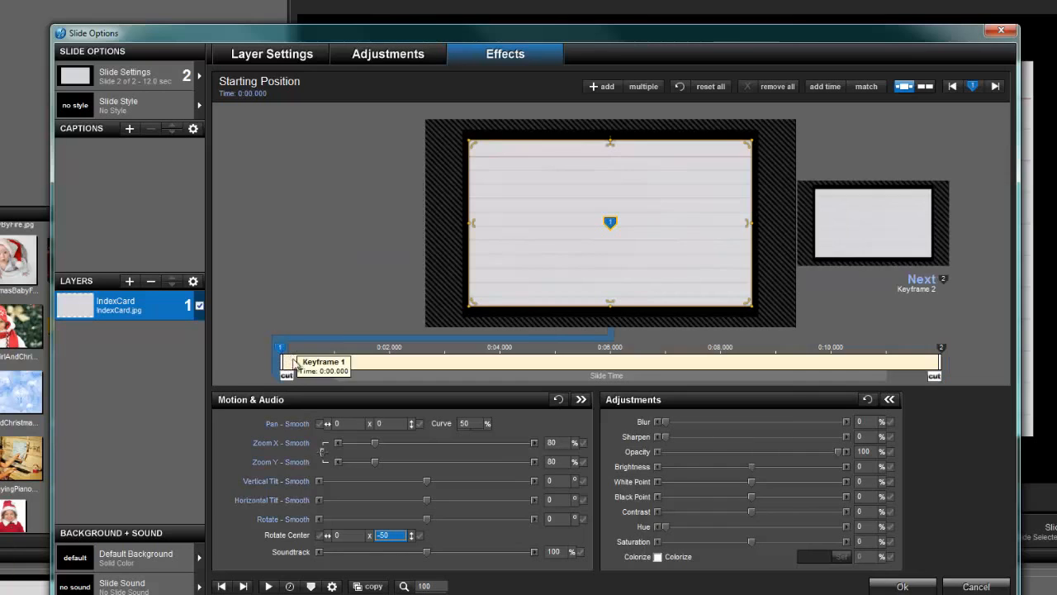
pyautogui.moveTo(428, 502); pyautogui.dragTo(426, 474)
pyautogui.click(553, 480)
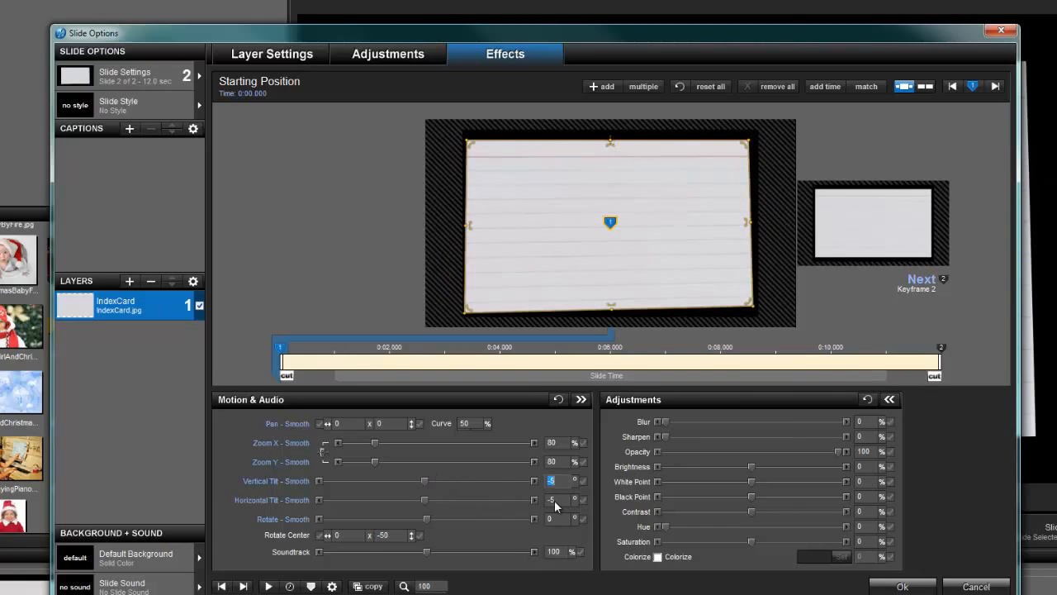
pyautogui.write('0')
pyautogui.click(556, 500)
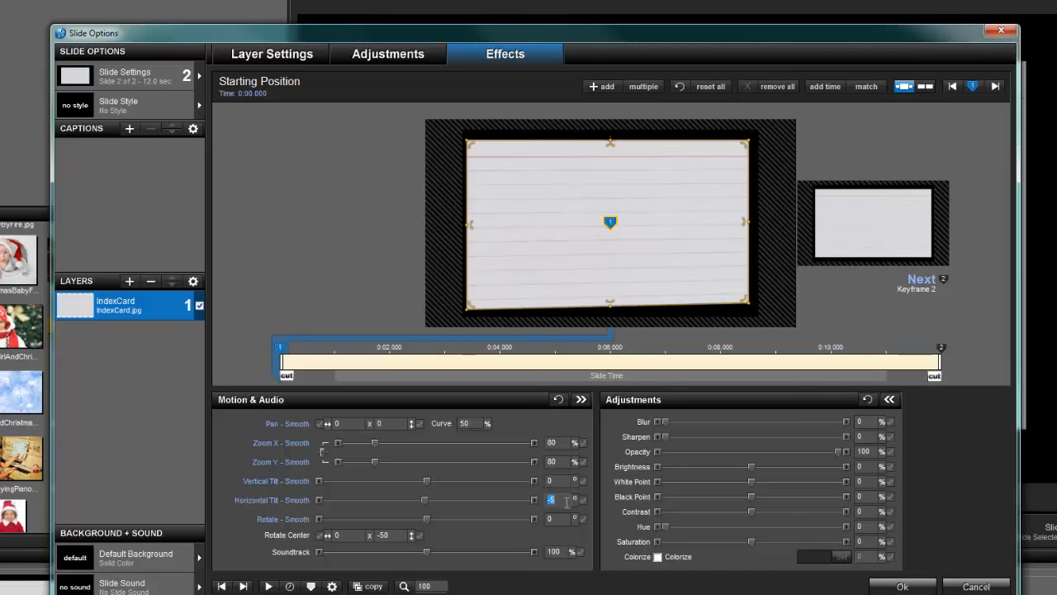
pyautogui.write('0')
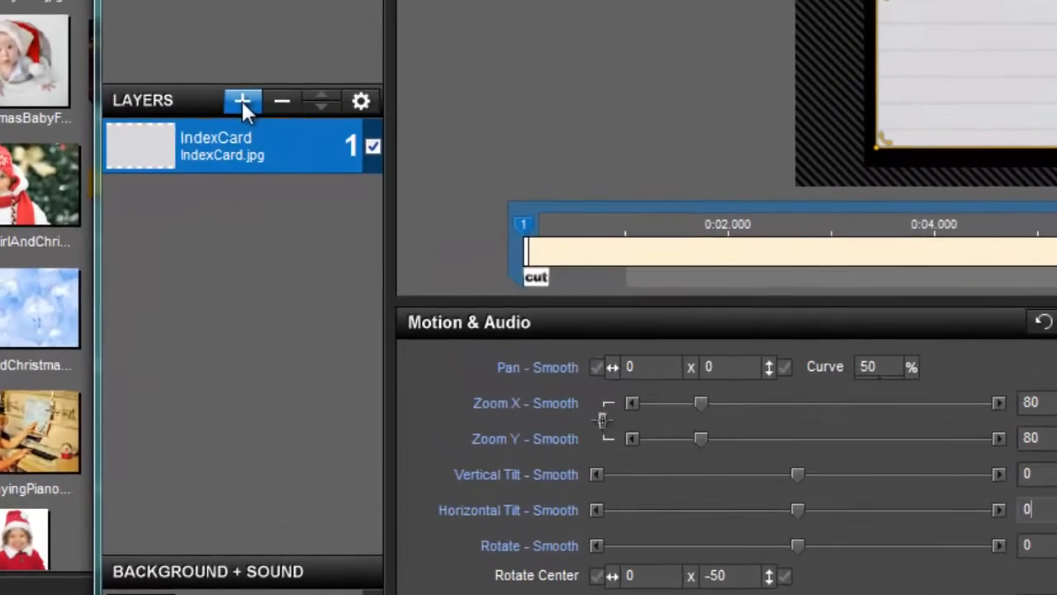
# Add a text layer reading "Swinging Text Layer" on two lines above the index card and open its text settings
pyautogui.click(241, 101)
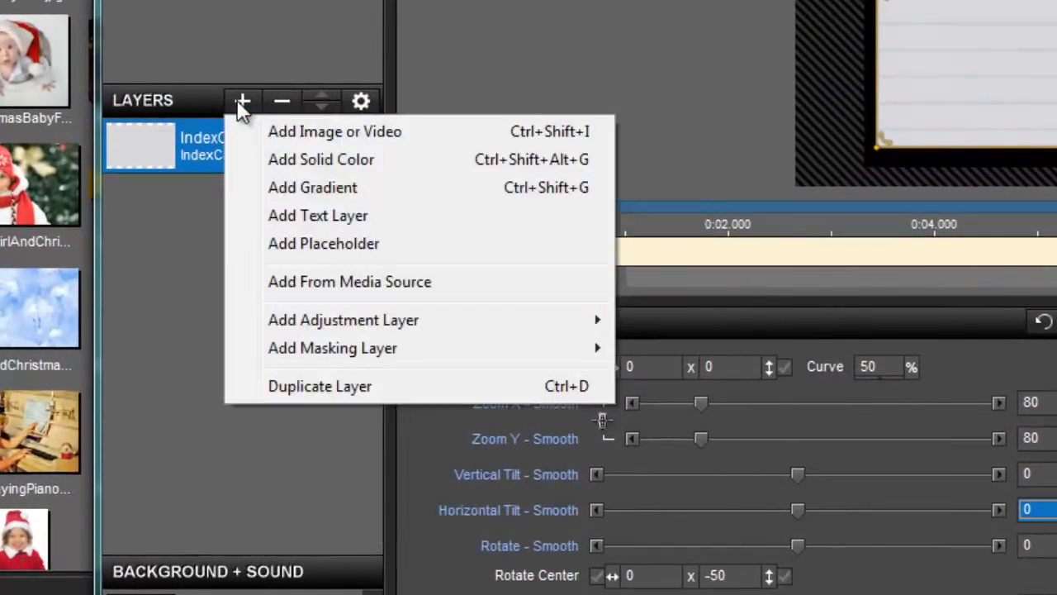
pyautogui.click(341, 214)
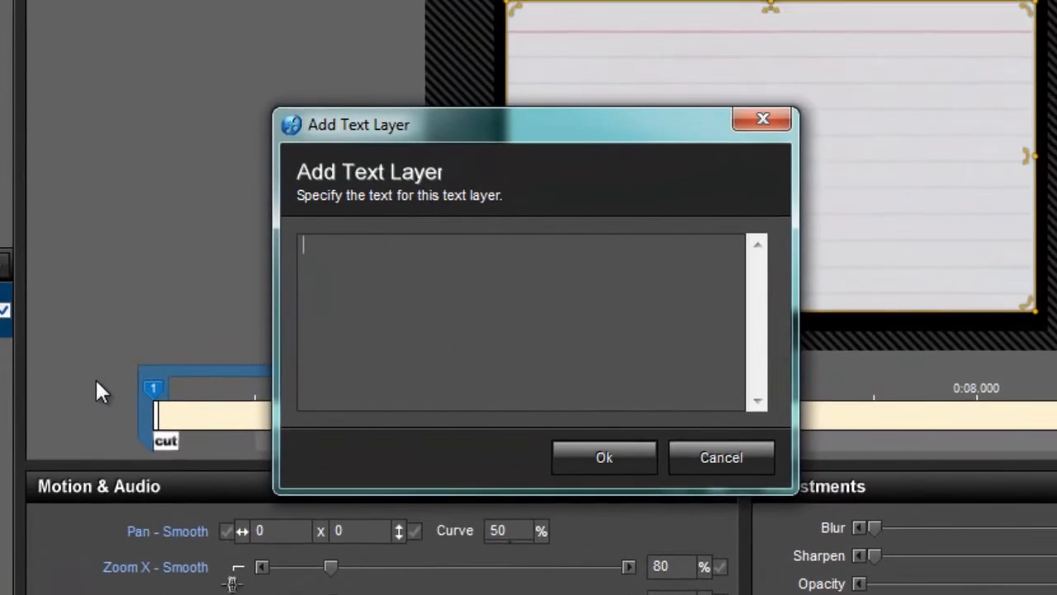
pyautogui.write('Swin')
pyautogui.write('ging')
pyautogui.write('Te')
pyautogui.write('xt Layer')
pyautogui.click(612, 454)
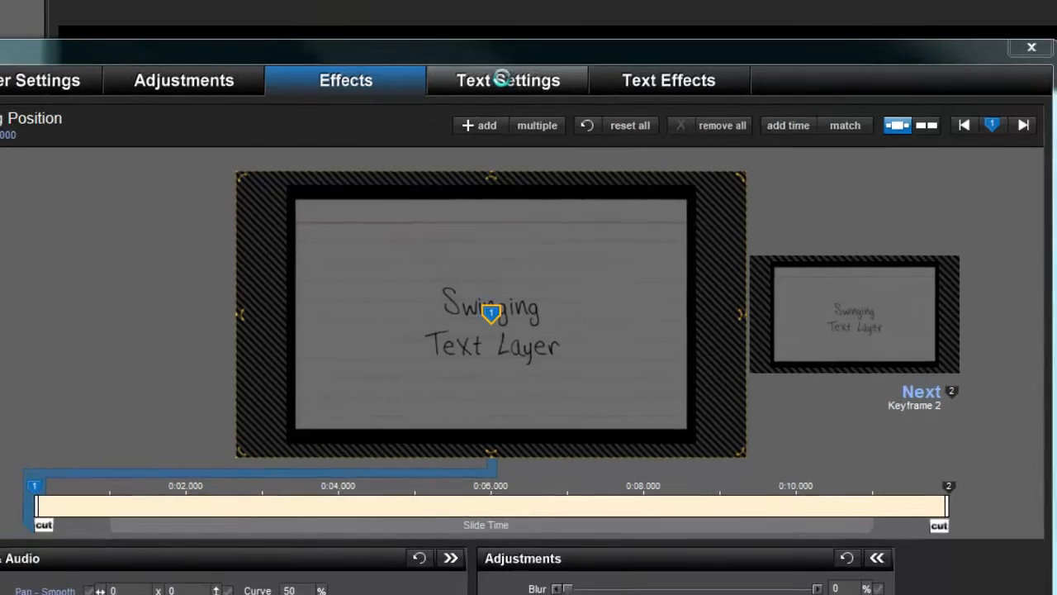
pyautogui.click(490, 82)
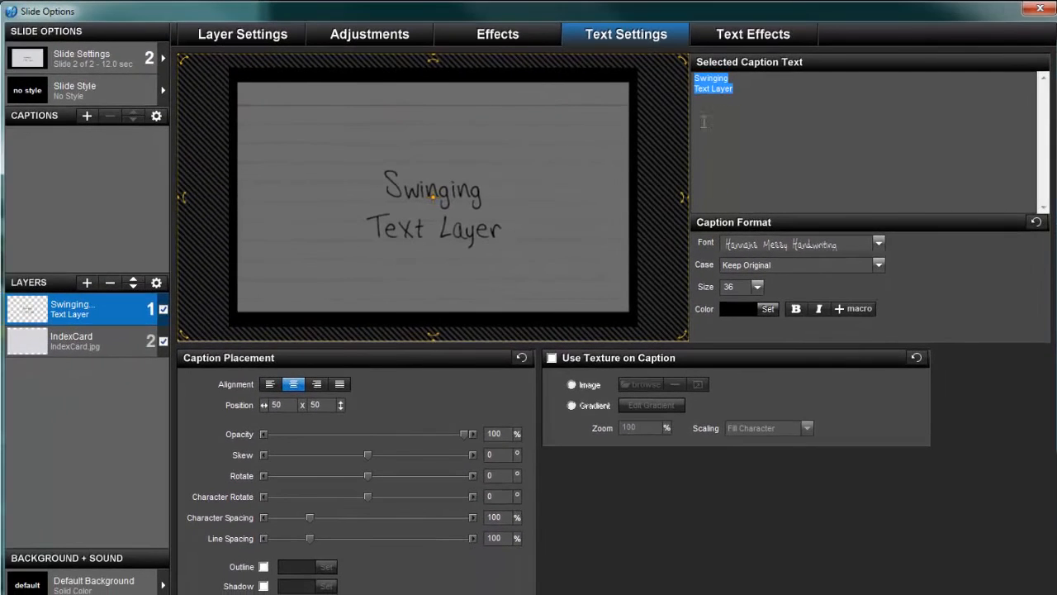
pyautogui.click(731, 130)
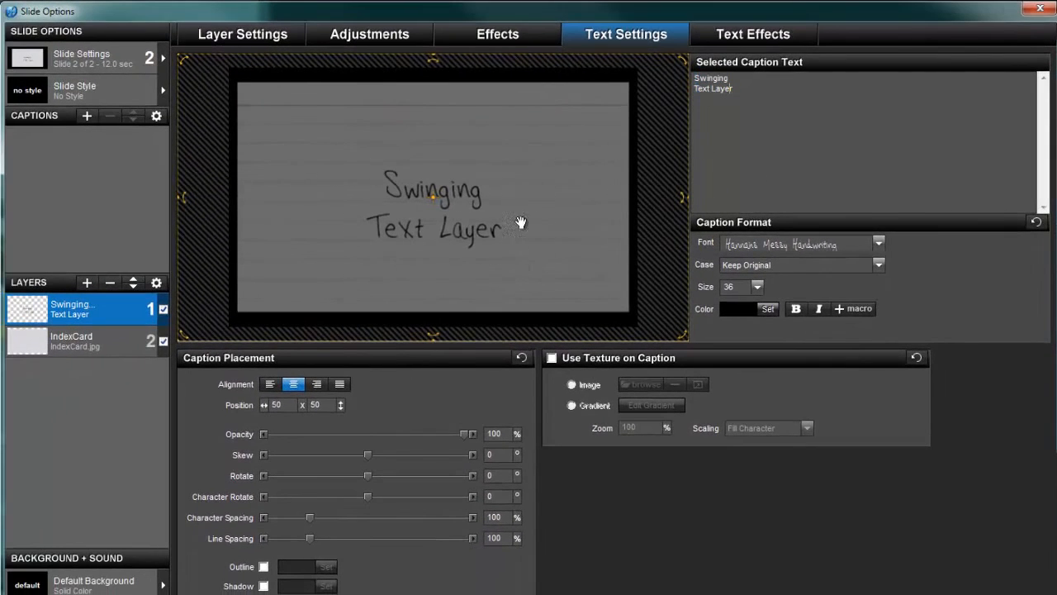
# Set the swinging text layer's font size to 48, keeping its handwriting font
pyautogui.click(797, 248)
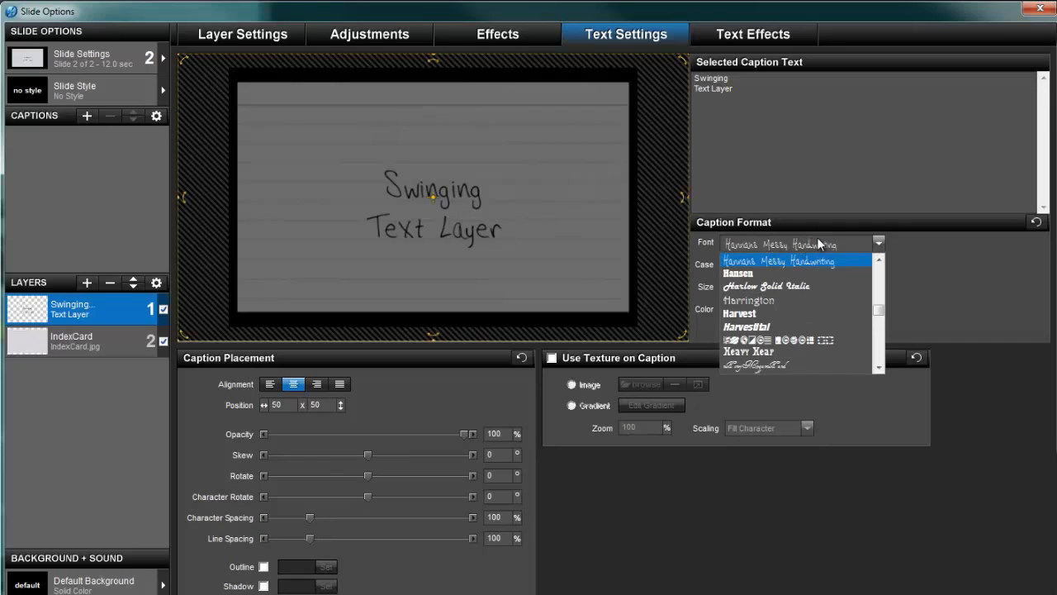
pyautogui.click(818, 242)
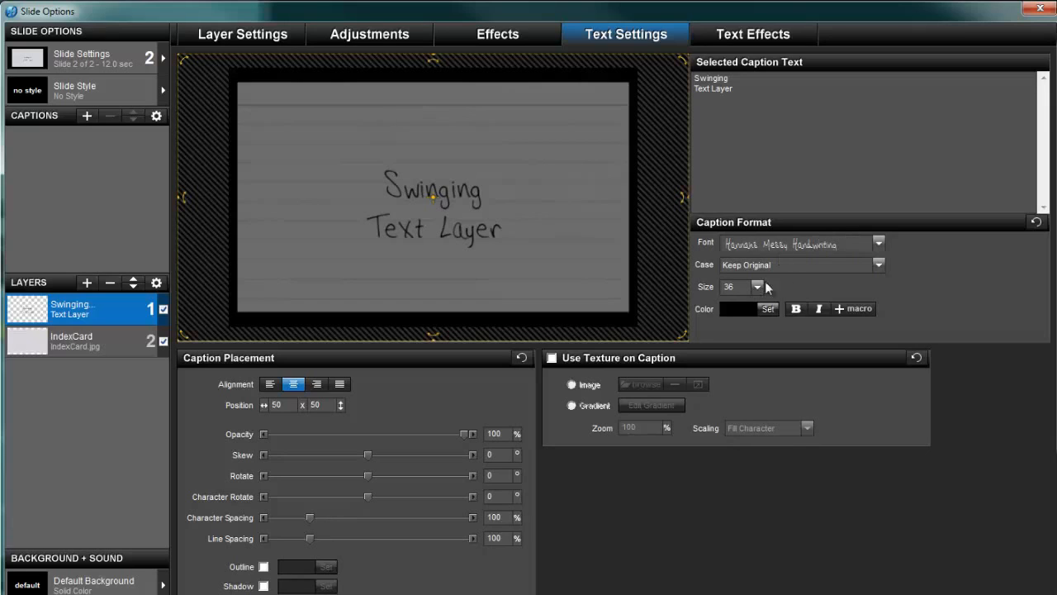
pyautogui.click(756, 288)
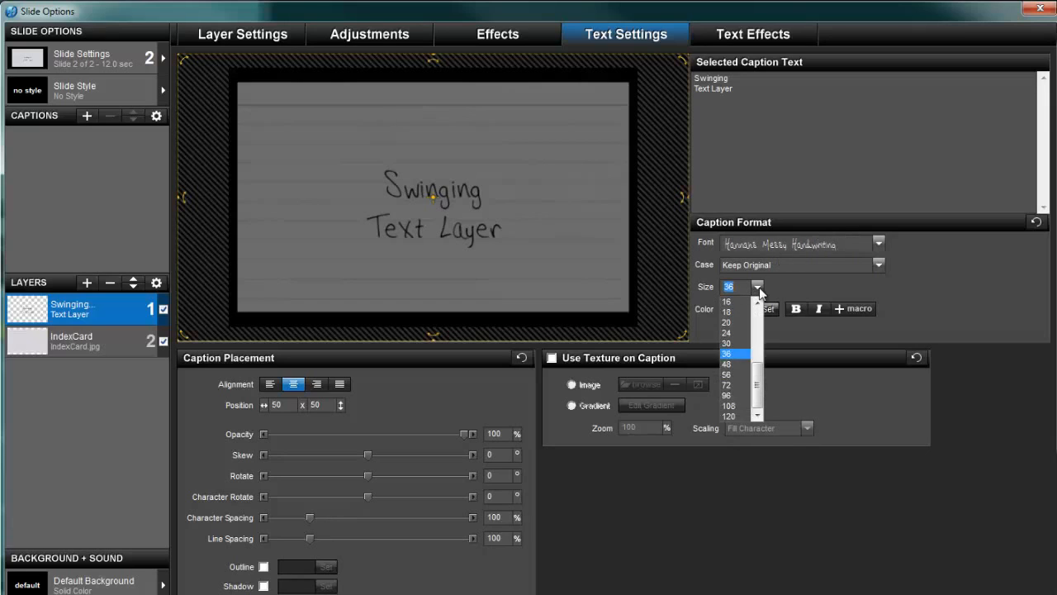
pyautogui.click(739, 364)
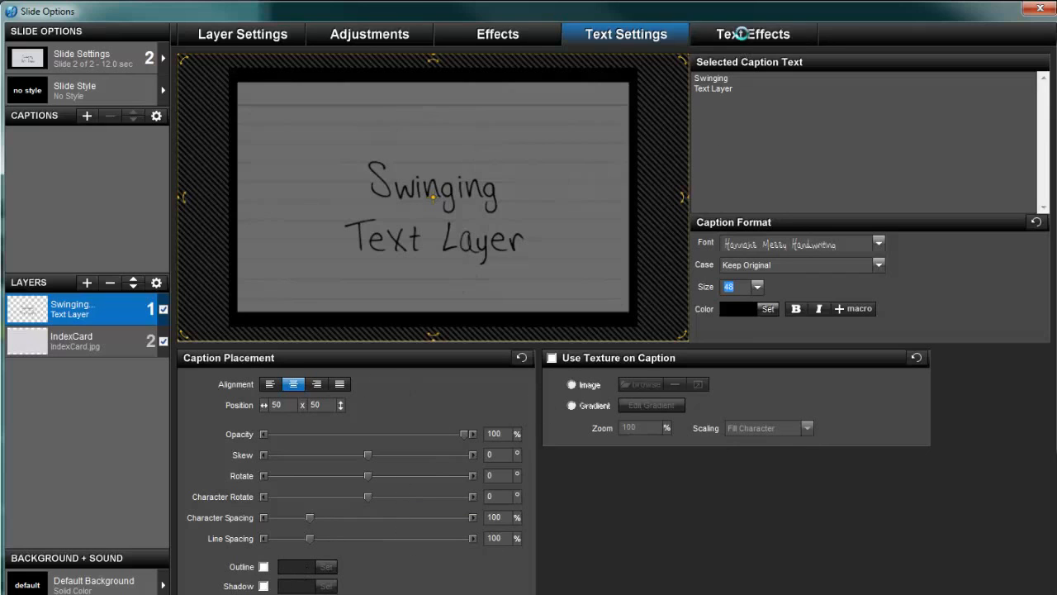
pyautogui.click(745, 37)
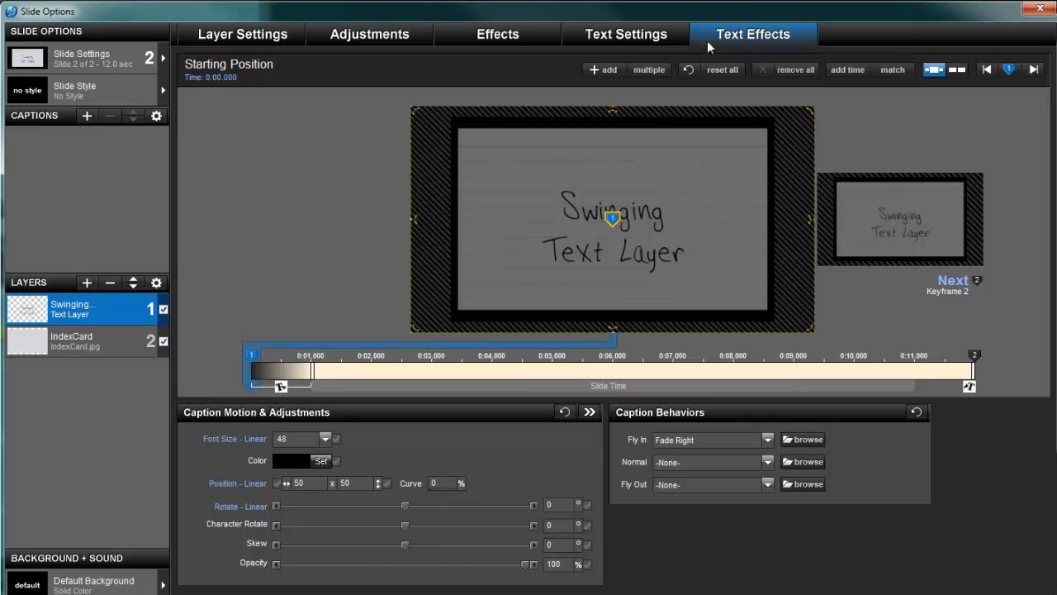
pyautogui.click(627, 33)
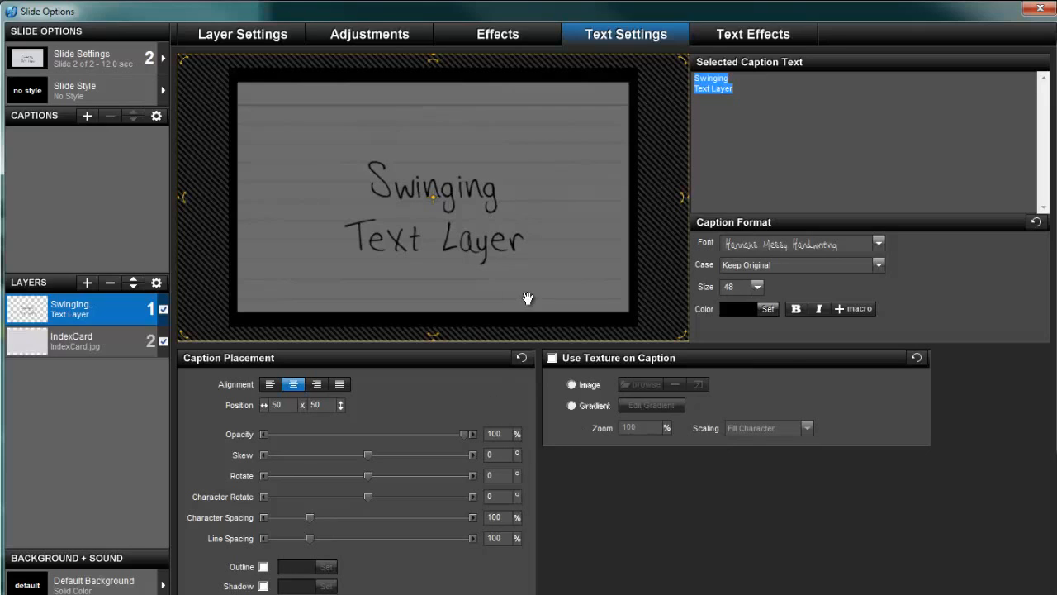
# Nudge the text to a position of about -0.42 x 0.76 on the index card and increase its line spacing to 110%
pyautogui.moveTo(480, 230); pyautogui.dragTo(470, 236)
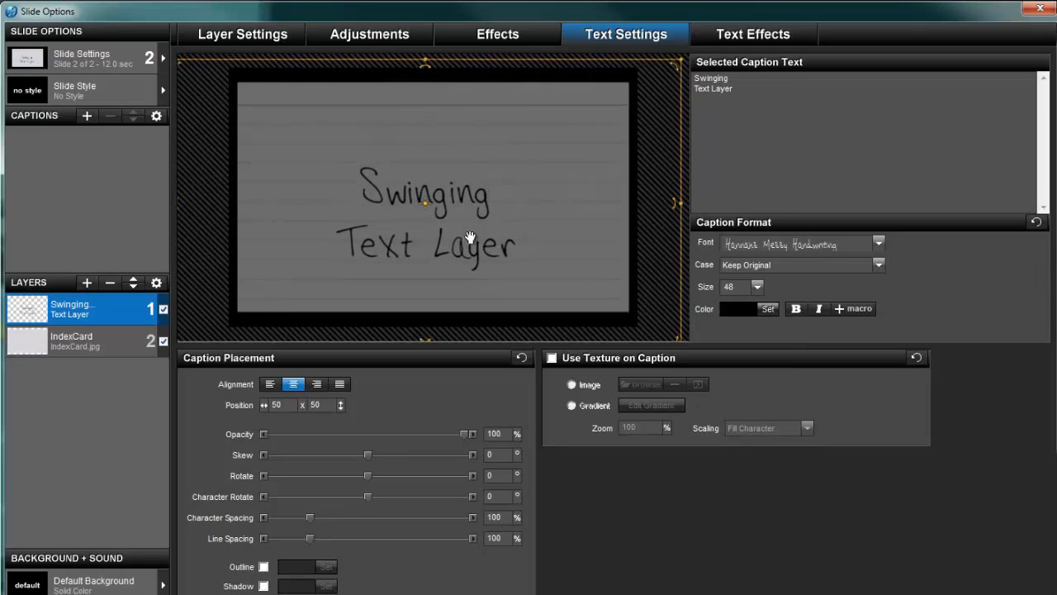
pyautogui.click(474, 539)
pyautogui.click(474, 538)
pyautogui.click(474, 539)
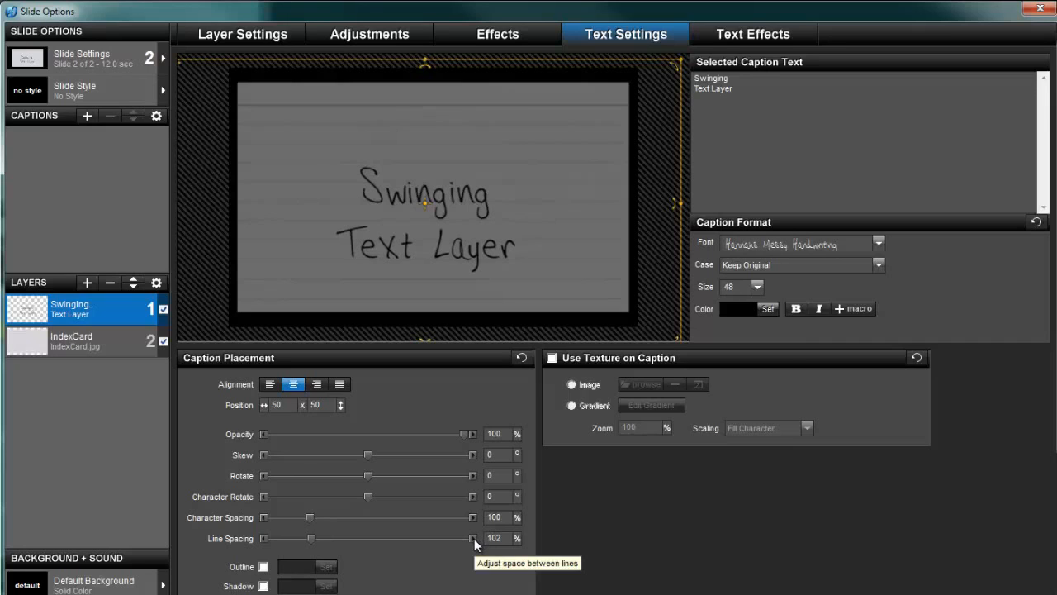
pyautogui.moveTo(450, 229); pyautogui.dragTo(457, 226)
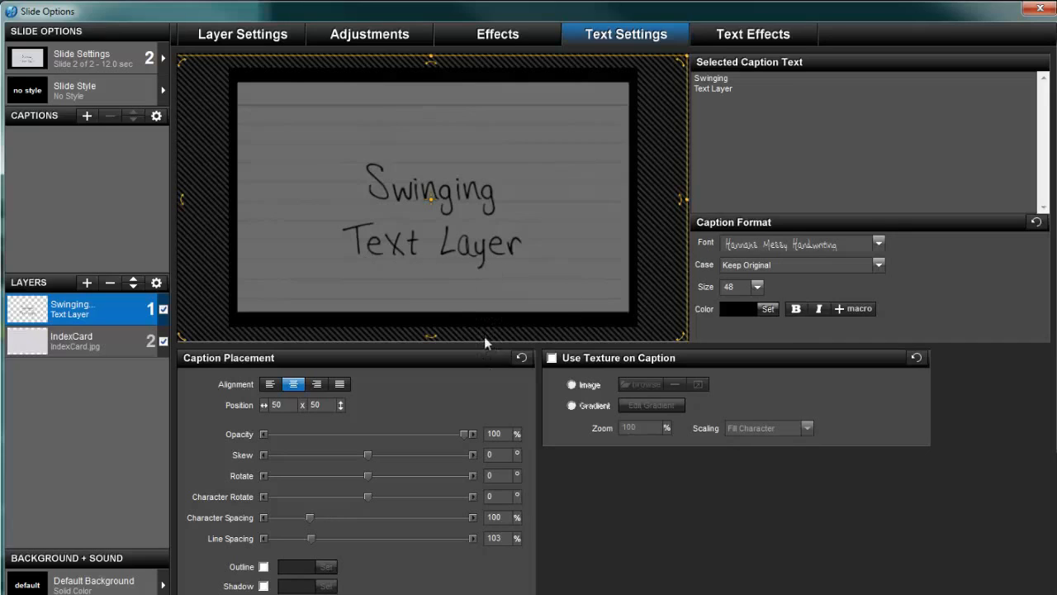
pyautogui.click(473, 539)
pyautogui.click(473, 540)
pyautogui.click(472, 539)
pyautogui.click(472, 538)
pyautogui.click(472, 539)
pyautogui.click(472, 538)
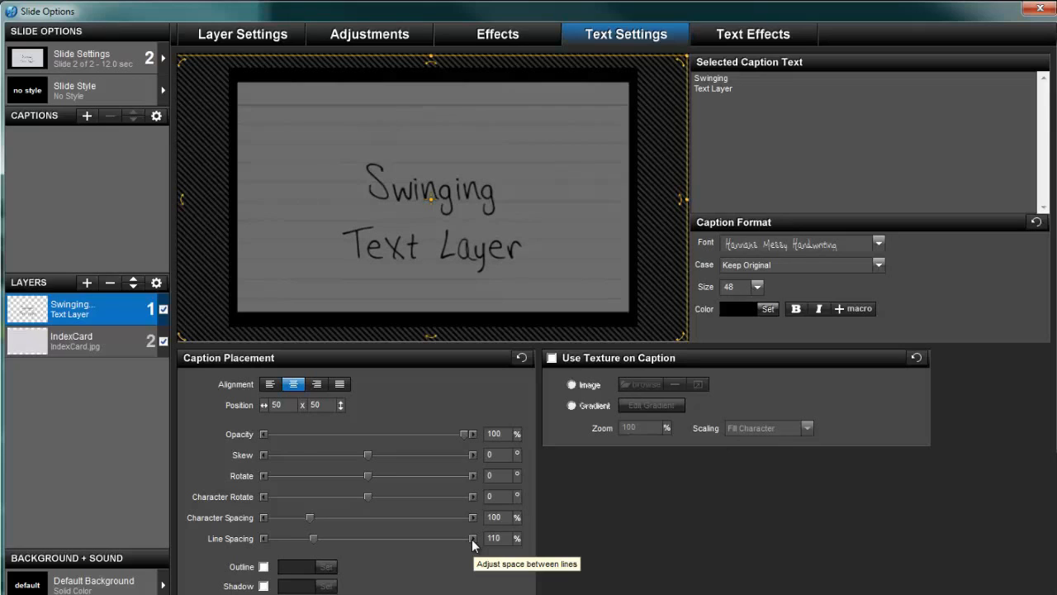
pyautogui.click(471, 538)
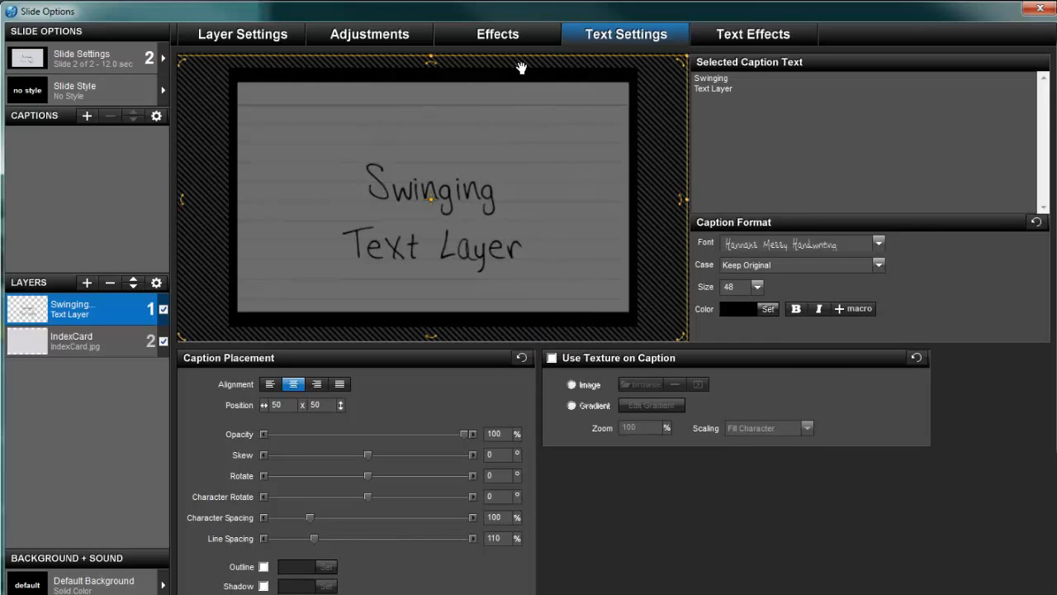
# Try a vertical rotate center of -50 on the text layer with a vertical tilt of 2, and set the rotate center to -40
pyautogui.click(514, 35)
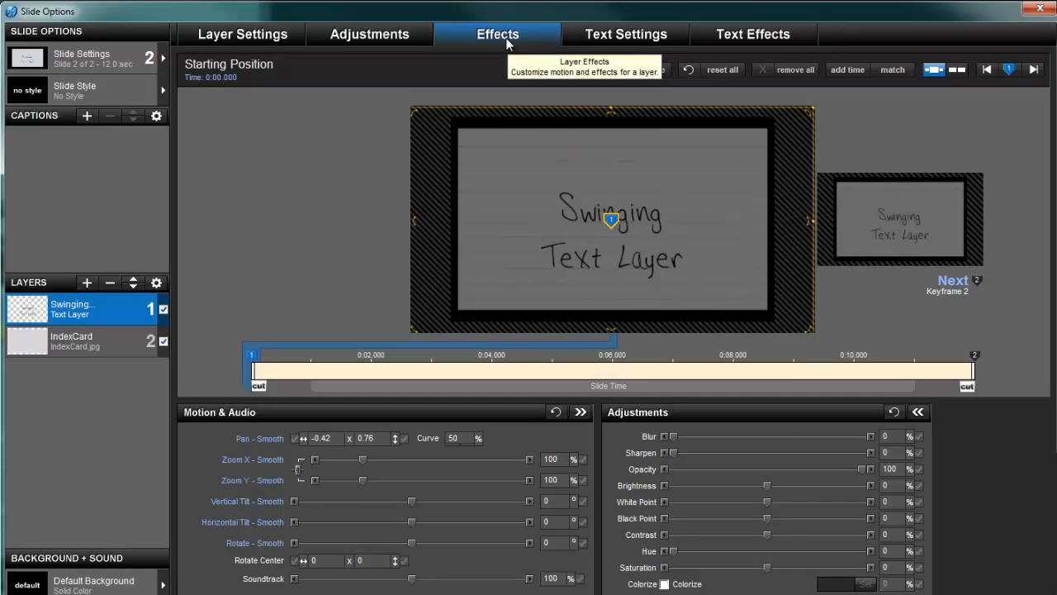
pyautogui.click(734, 34)
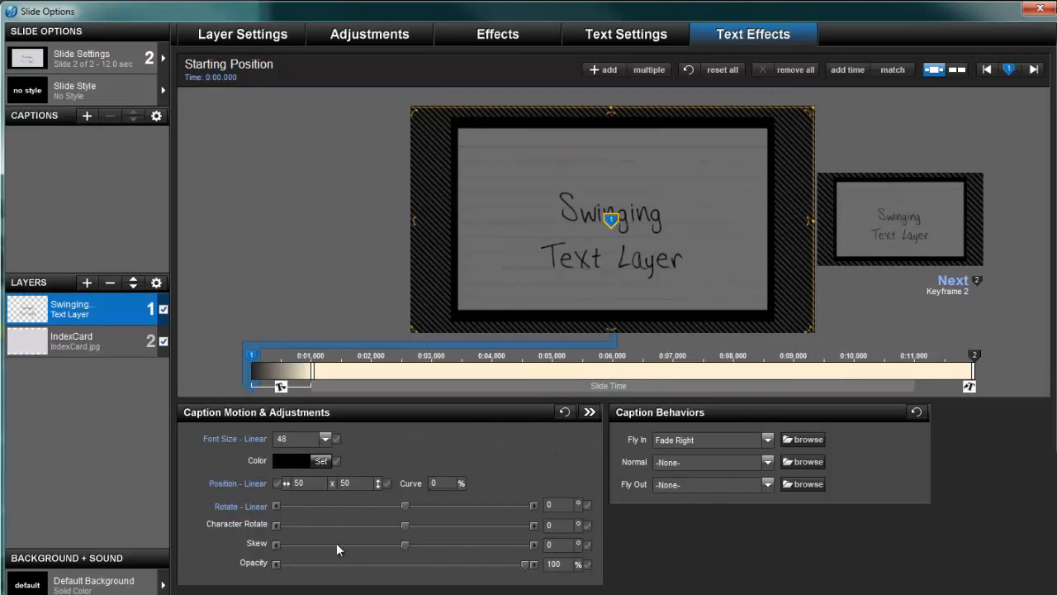
pyautogui.click(514, 34)
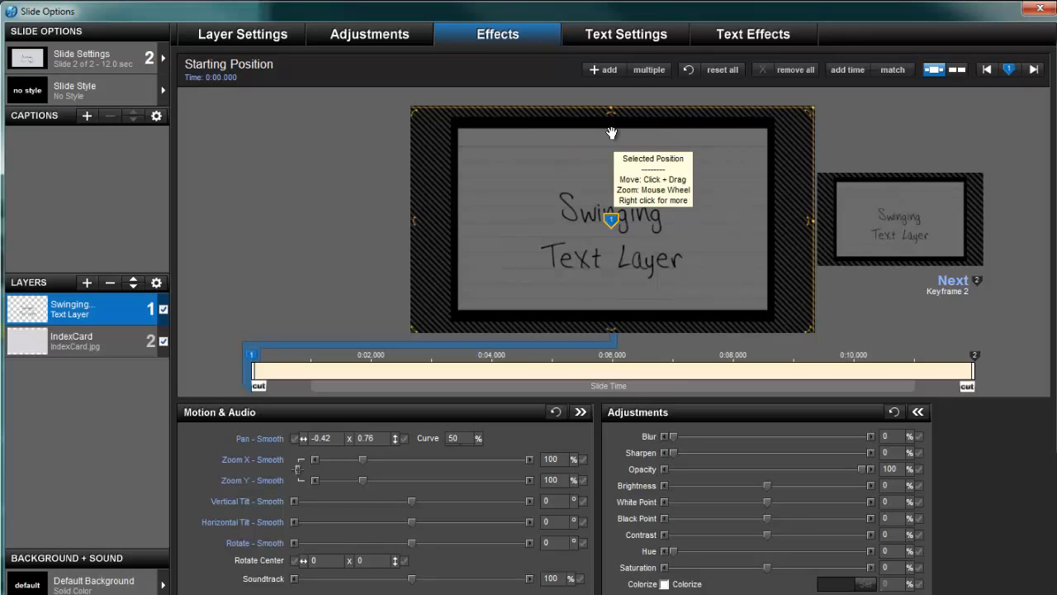
pyautogui.click(369, 560)
pyautogui.write('-50')
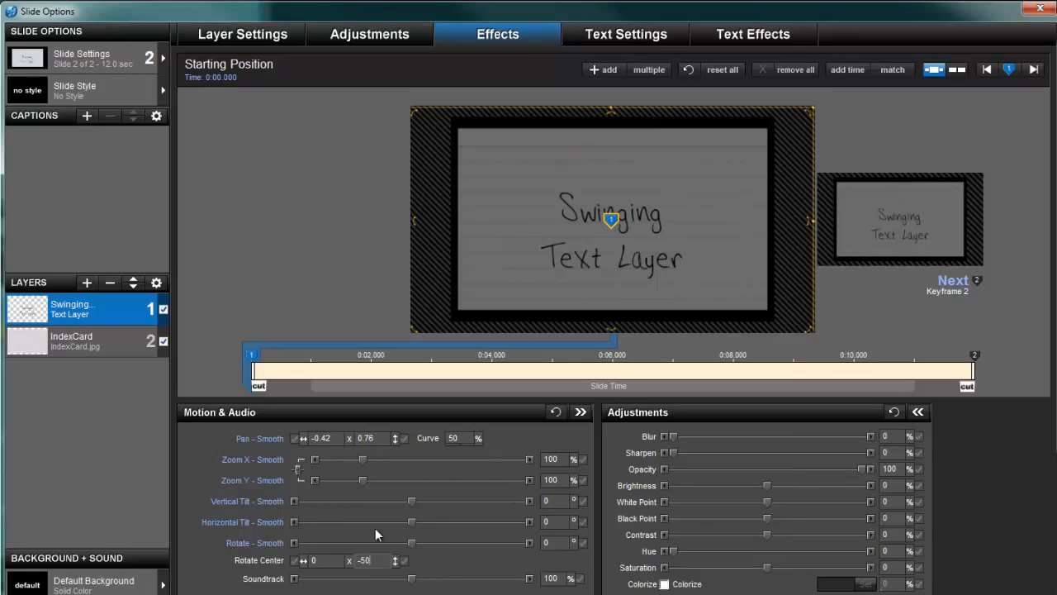
pyautogui.moveTo(414, 499)
pyautogui.mouseDown()
pyautogui.moveTo(396, 508)
pyautogui.moveTo(417, 508)
pyautogui.moveTo(391, 515)
pyautogui.moveTo(412, 514)
pyautogui.mouseUp()
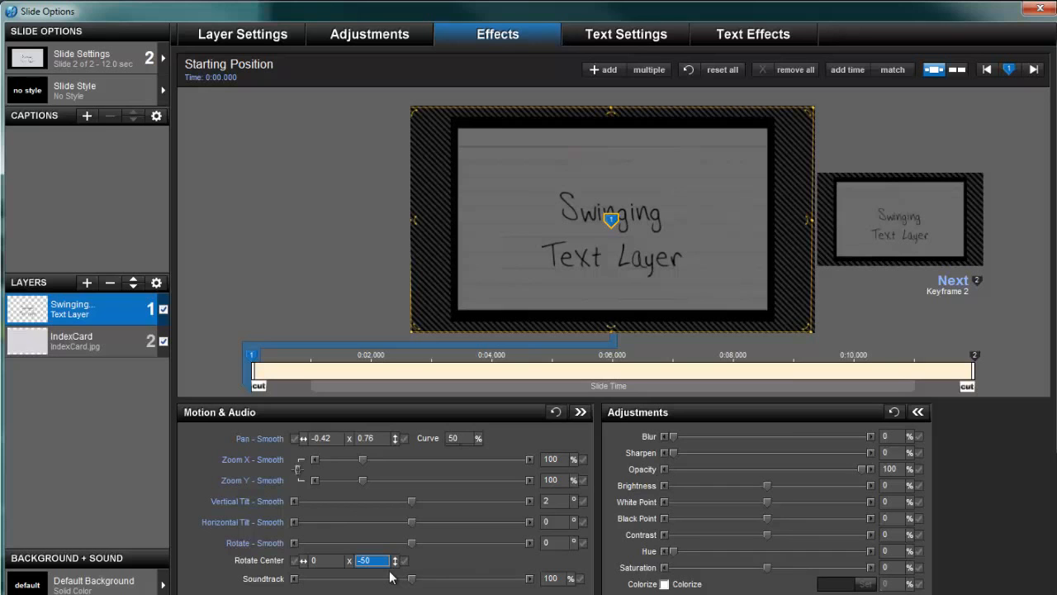
pyautogui.write('-40')
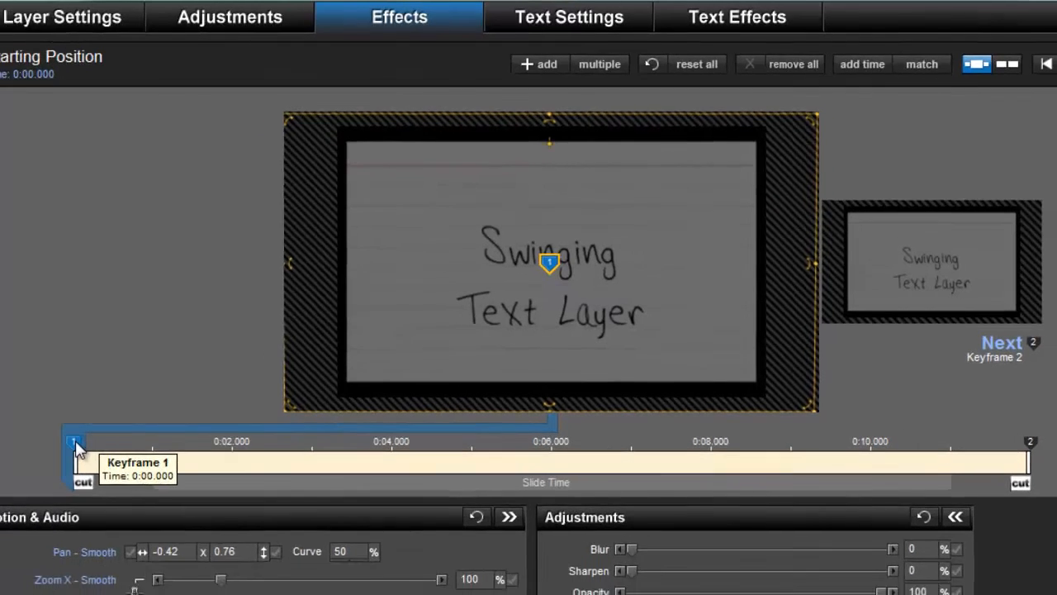
# Copy the text layer's keyframe 1 settings to the next keyframe and check the layer's basic settings
pyautogui.rightClick(30, 472)
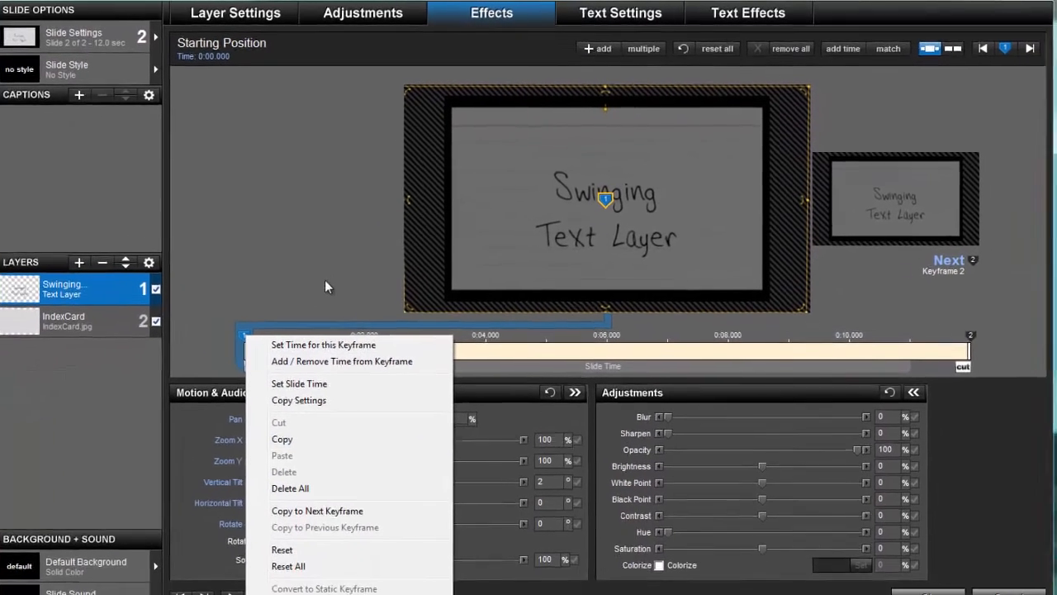
pyautogui.click(284, 298)
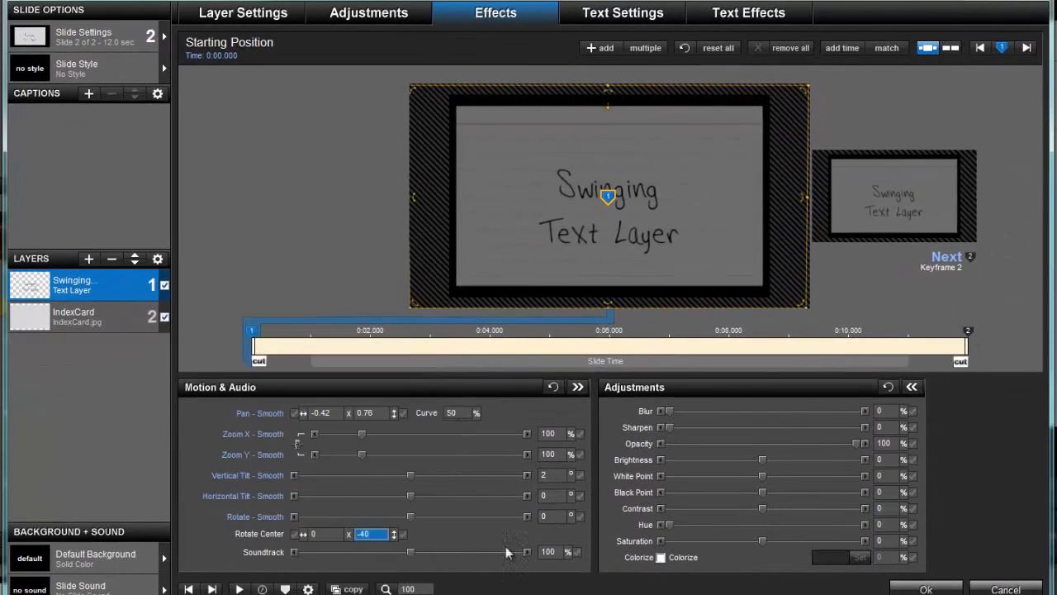
pyautogui.click(968, 331)
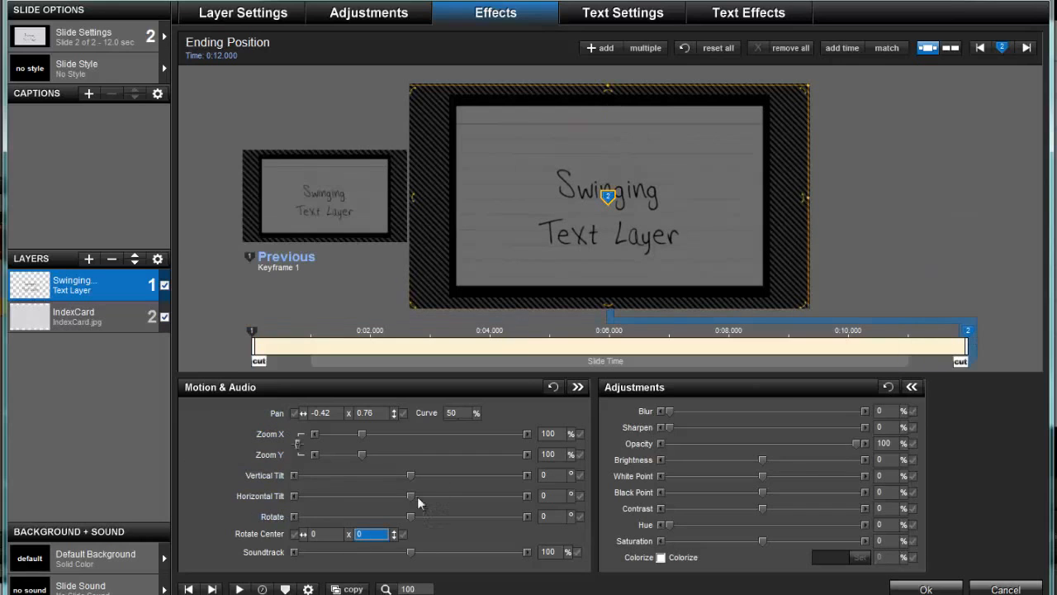
pyautogui.click(252, 332)
pyautogui.rightClick(252, 333)
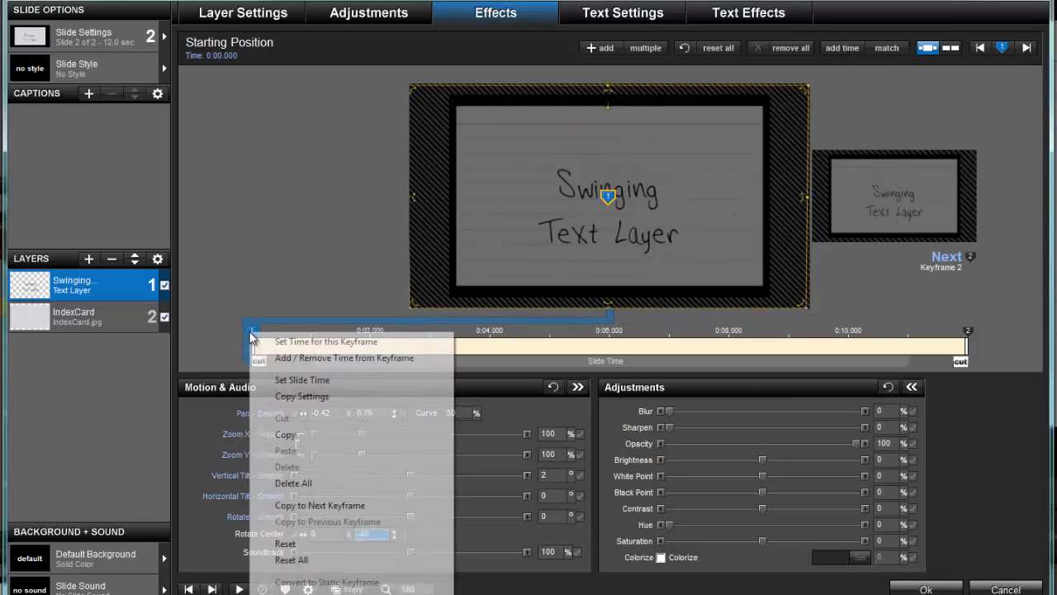
pyautogui.click(328, 505)
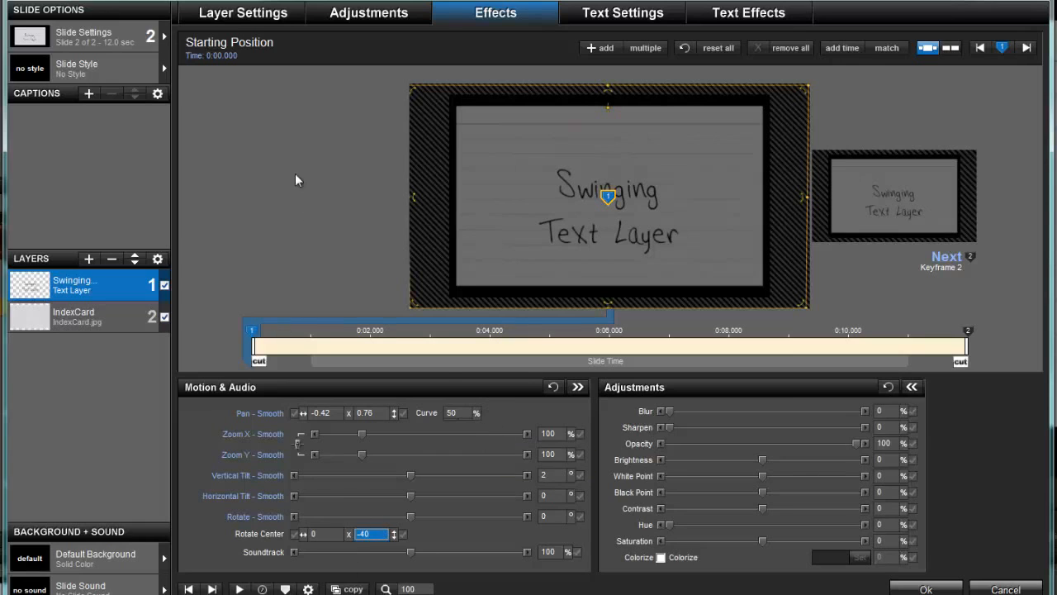
pyautogui.click(243, 14)
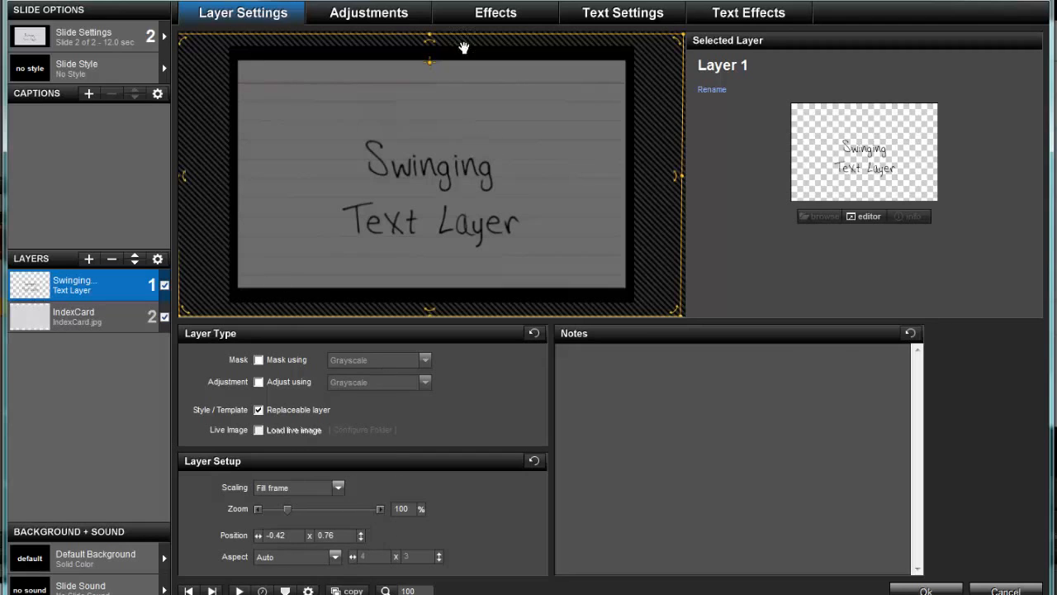
pyautogui.click(498, 11)
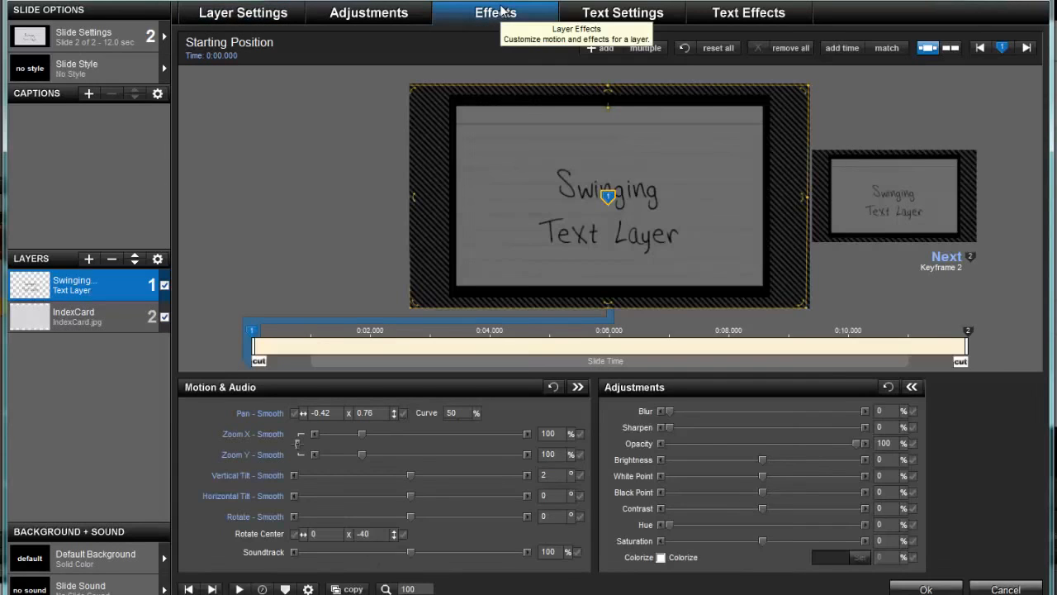
# Add a vertical tilt modifier to the index card that takes its amount from a Sine Wave function, and preview the motion
pyautogui.click(93, 321)
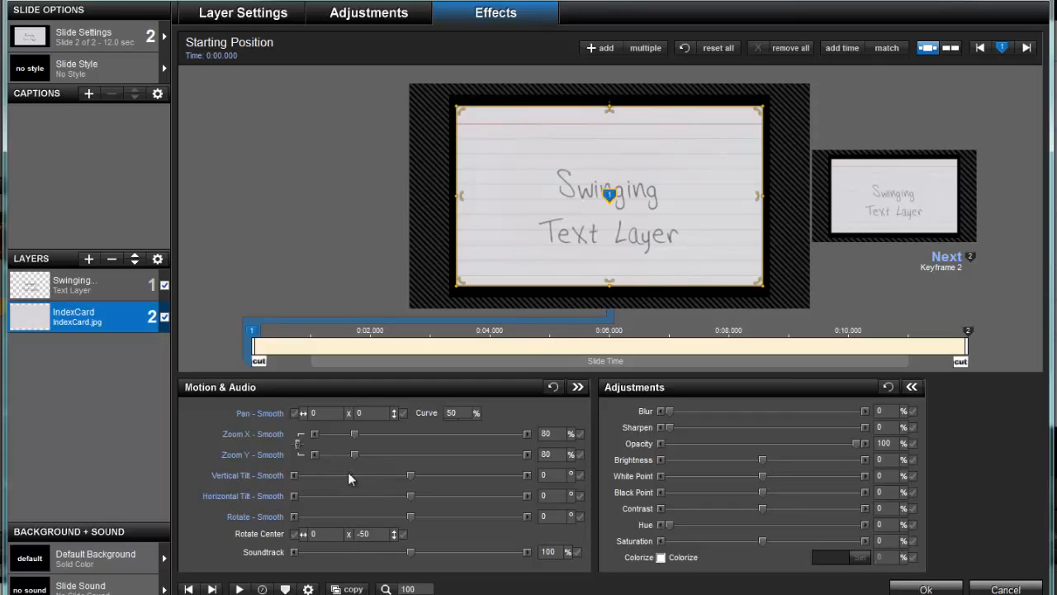
pyautogui.rightClick(550, 478)
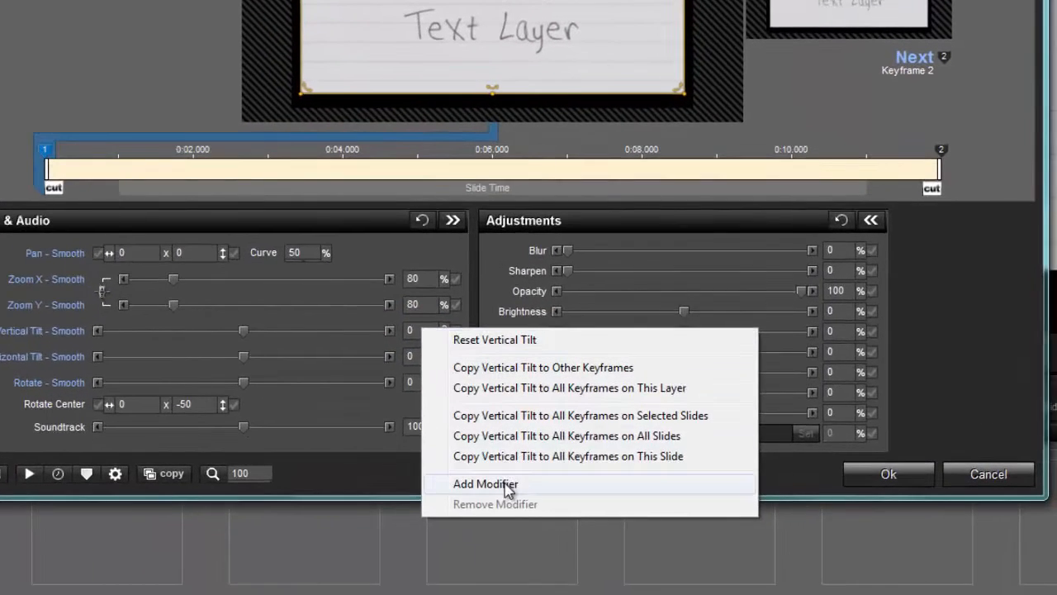
pyautogui.click(529, 527)
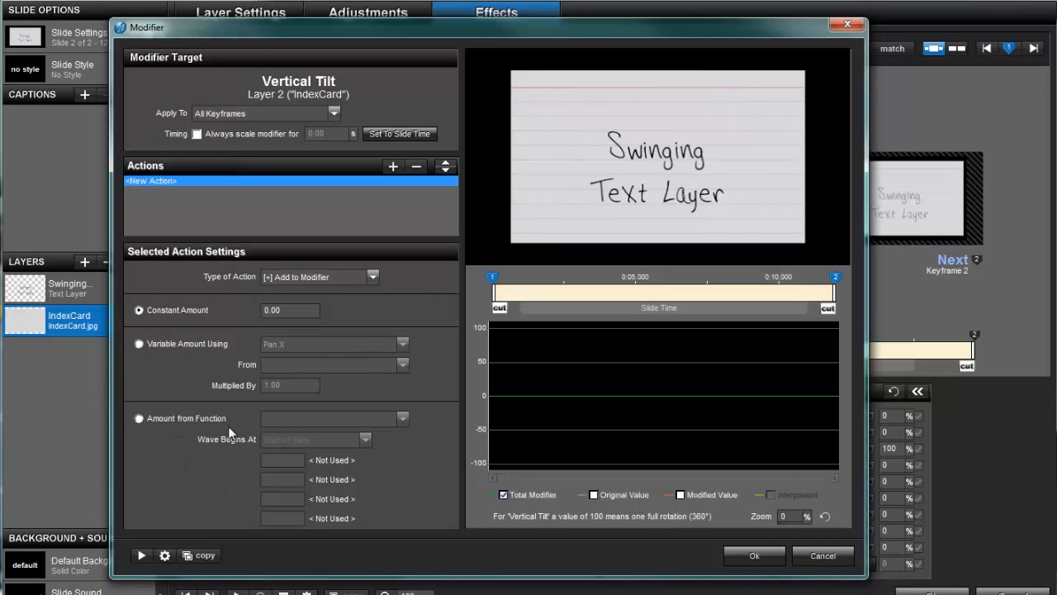
pyautogui.click(141, 420)
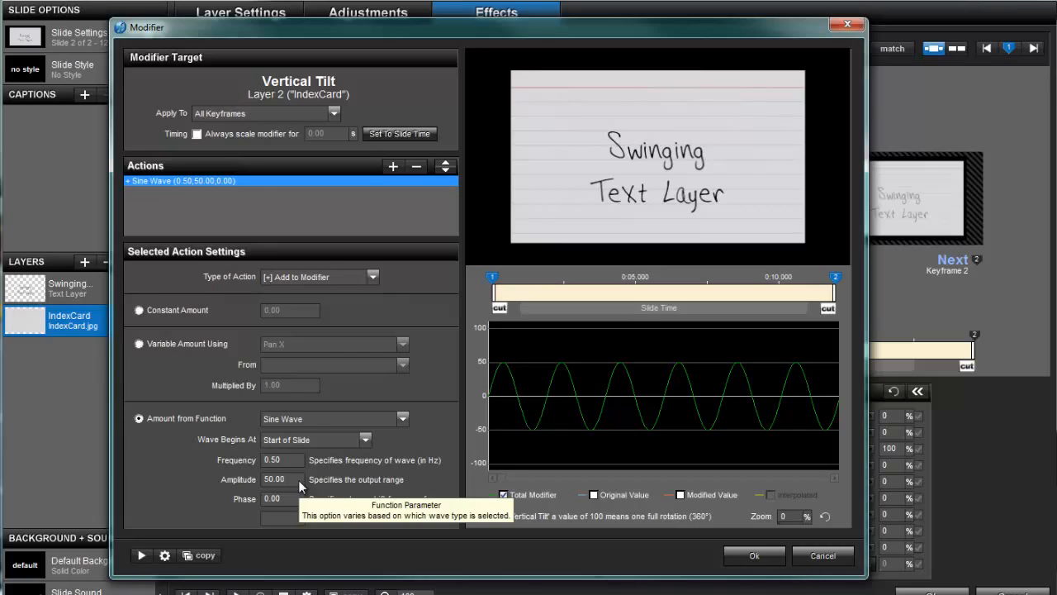
pyautogui.click(143, 556)
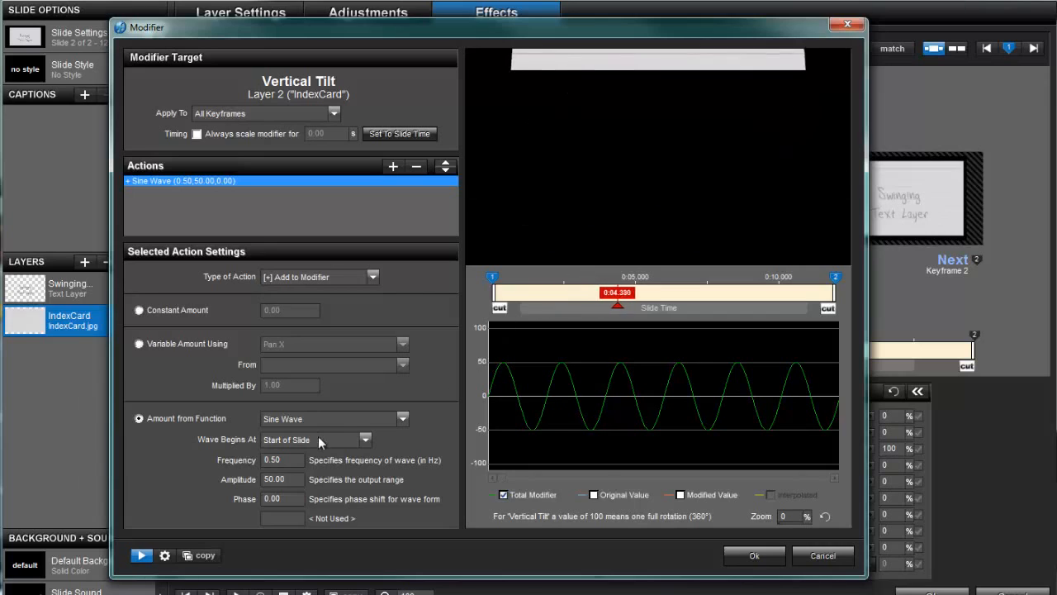
pyautogui.click(149, 559)
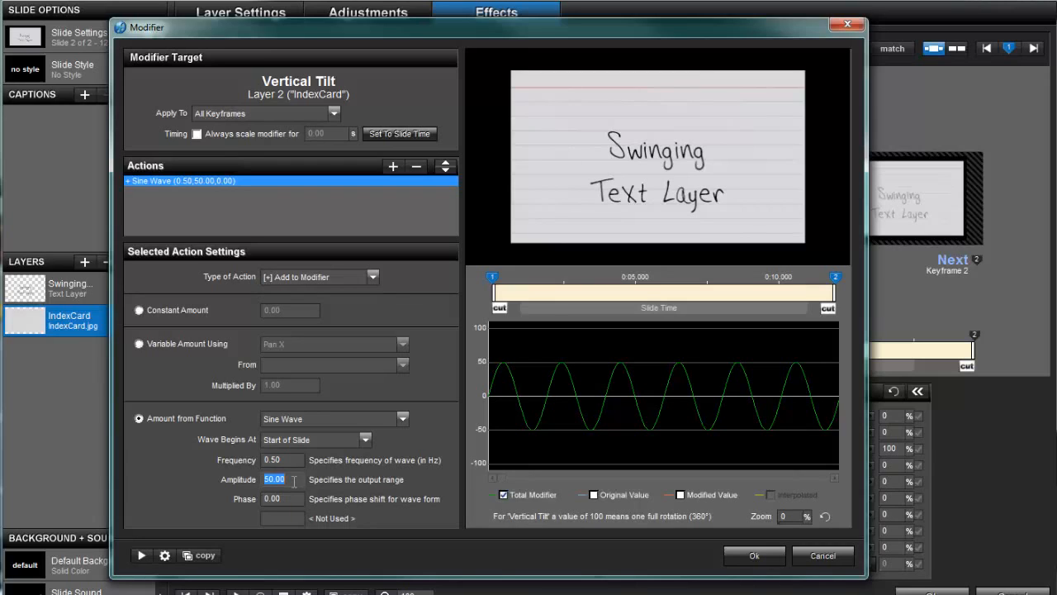
# Set the sine wave's amplitude to 5, preview the swing, and set its frequency to 0.4 Hz
pyautogui.write('5')
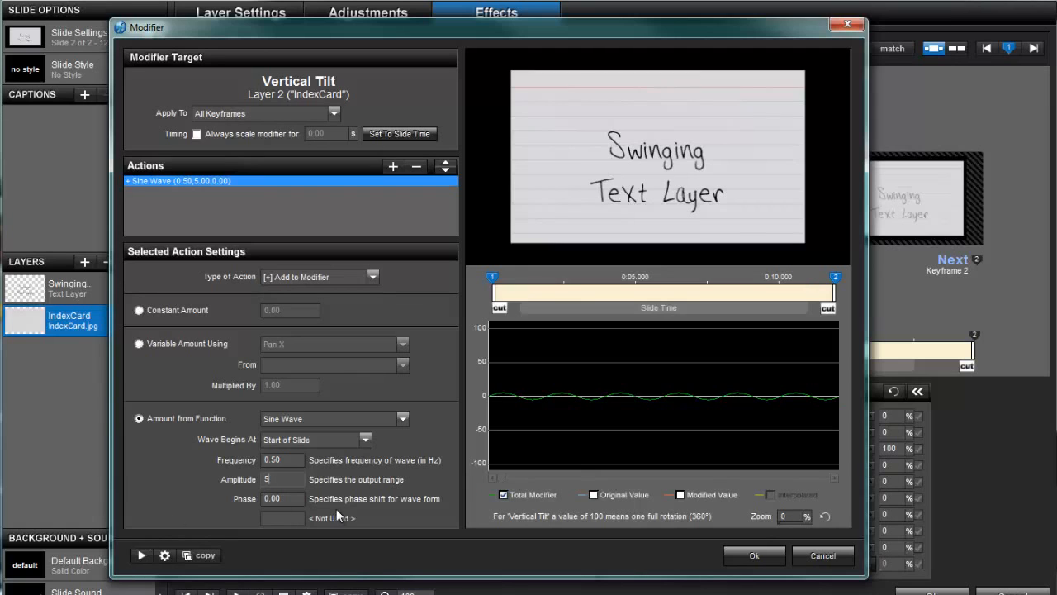
pyautogui.click(142, 555)
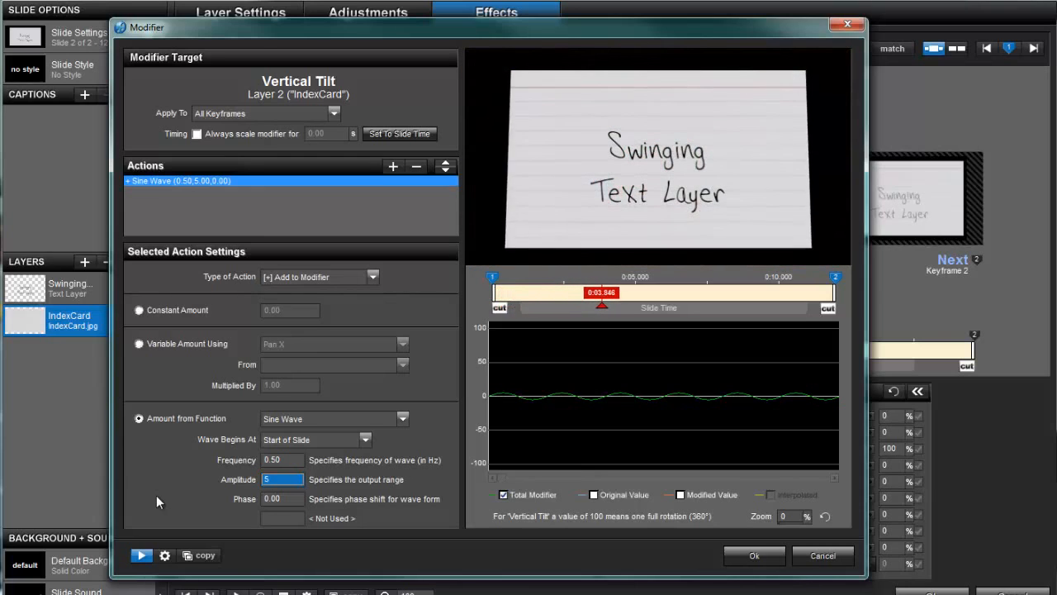
pyautogui.click(139, 558)
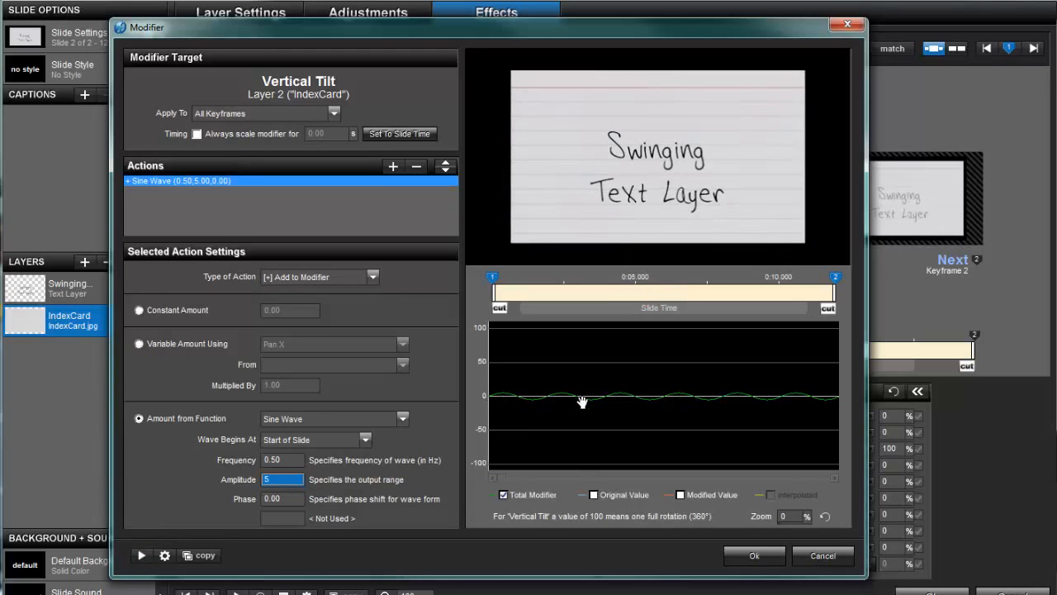
pyautogui.click(291, 461)
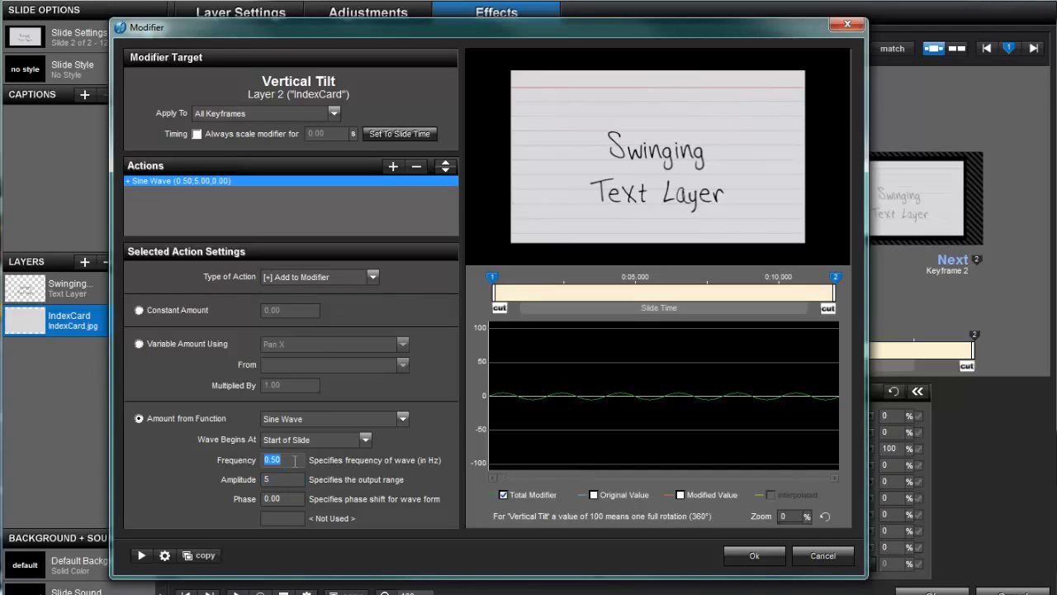
pyautogui.write('.4')
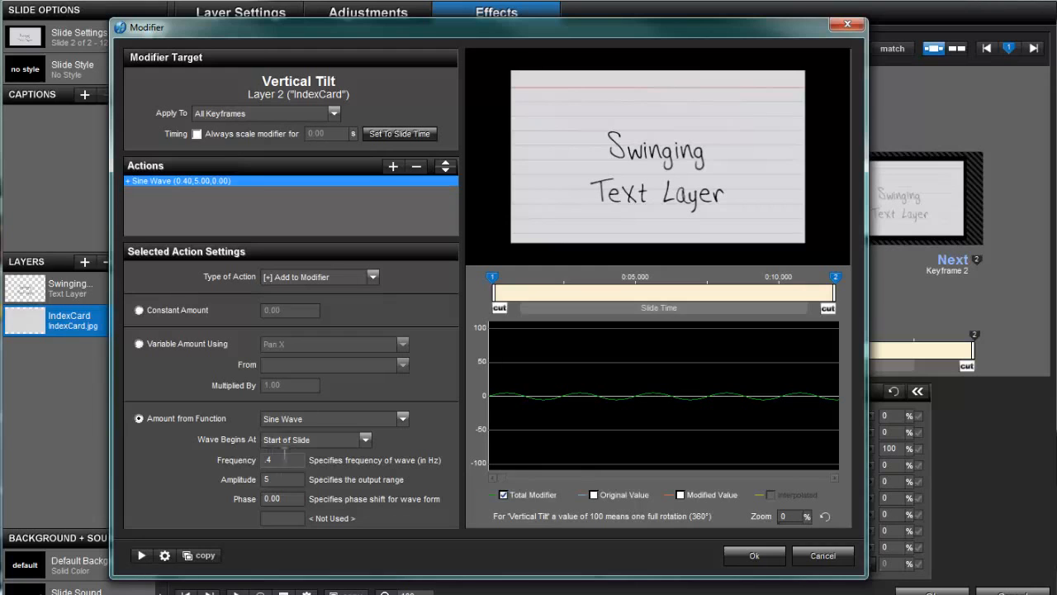
# Preview the index card's vertical tilt swing and accept the modifier
pyautogui.click(141, 555)
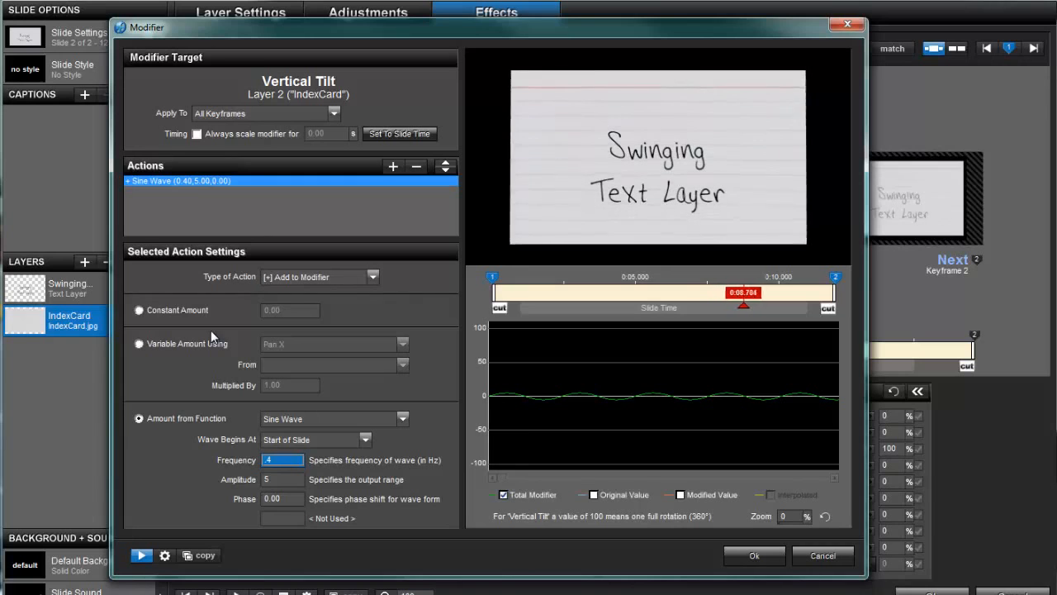
pyautogui.click(753, 558)
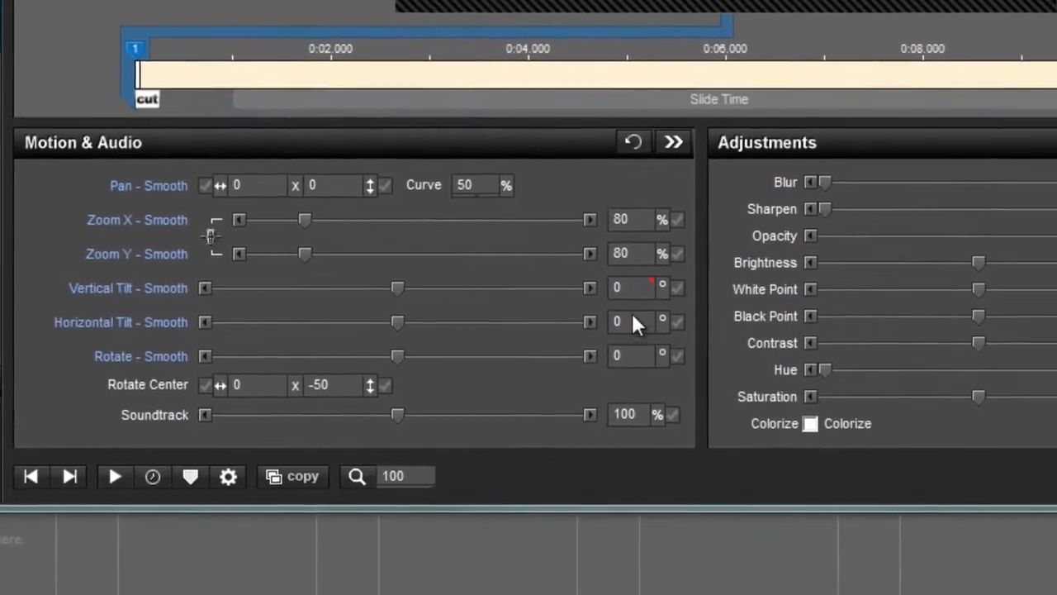
# Add a horizontal tilt modifier to the index card with its amount from a Sine Wave function, and preview the motion
pyautogui.rightClick(712, 352)
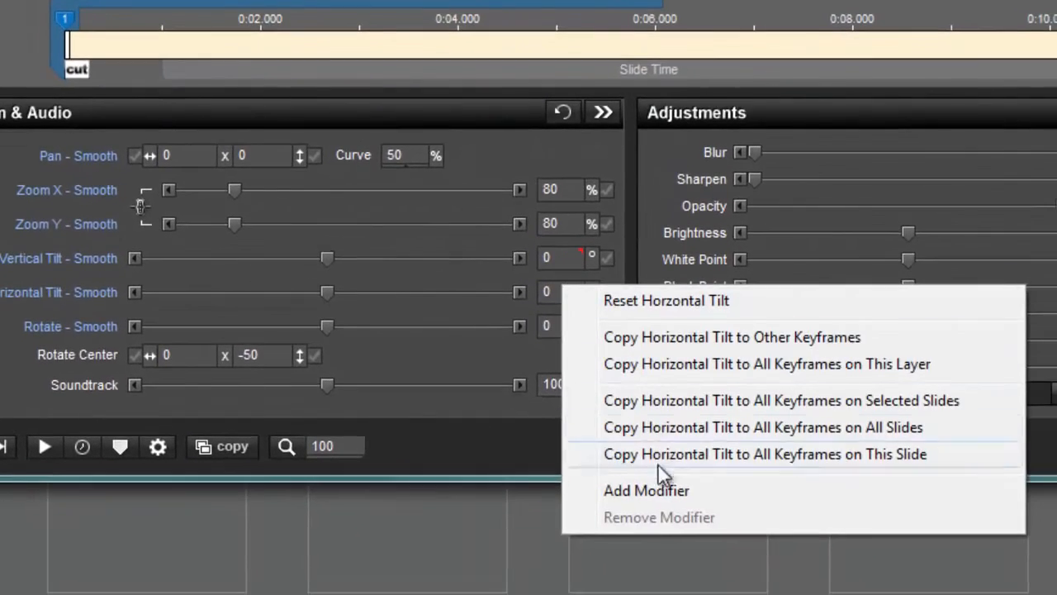
pyautogui.click(710, 520)
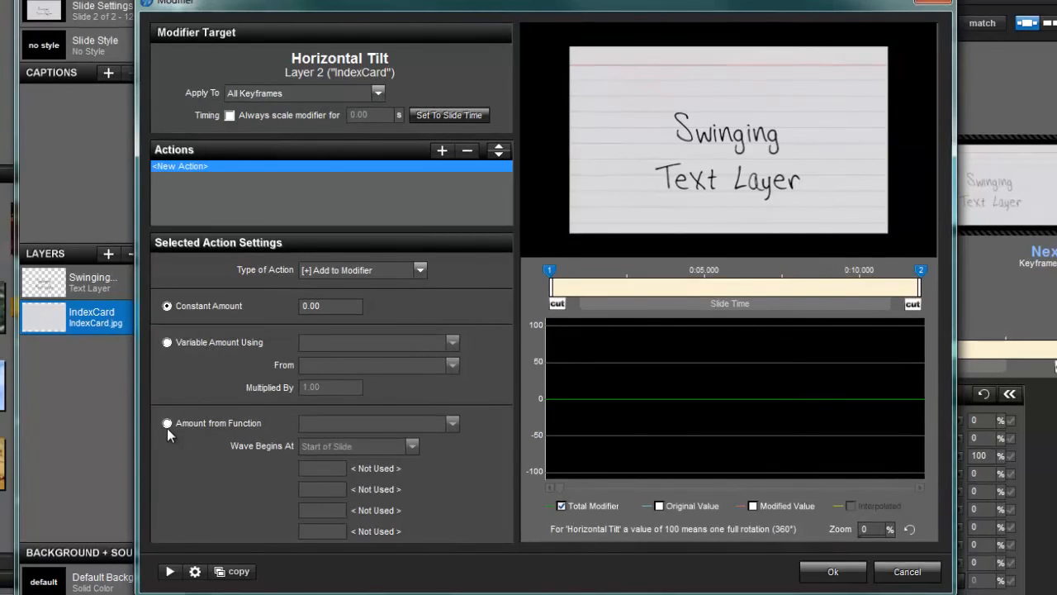
pyautogui.click(167, 423)
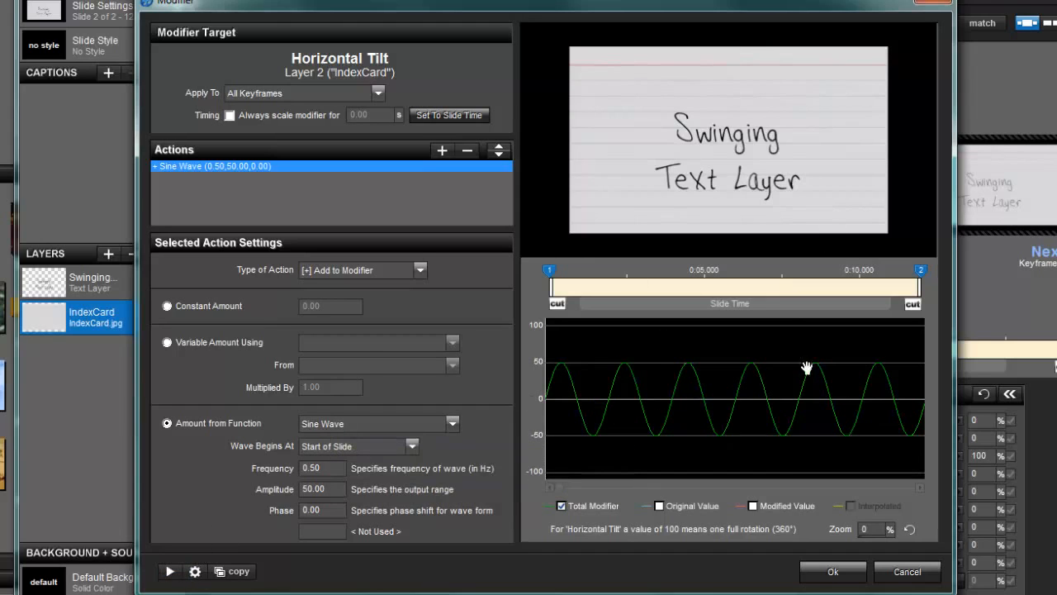
pyautogui.click(169, 571)
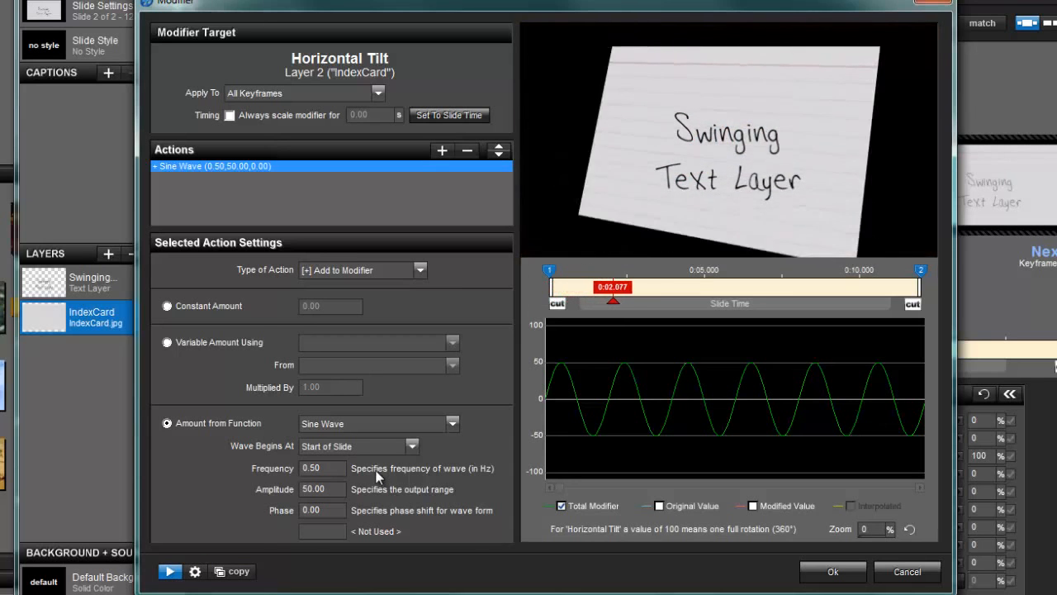
pyautogui.click(170, 570)
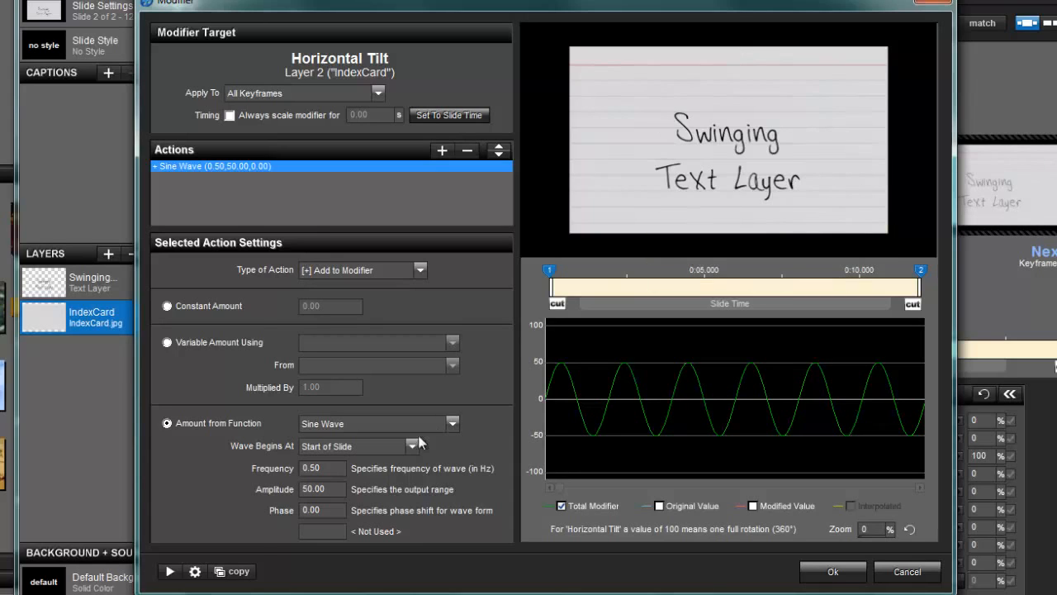
# Set the horizontal tilt sine wave's amplitude to 2 and frequency to 0.2 Hz, and preview the swing
pyautogui.doubleClick(334, 488)
pyautogui.write('2')
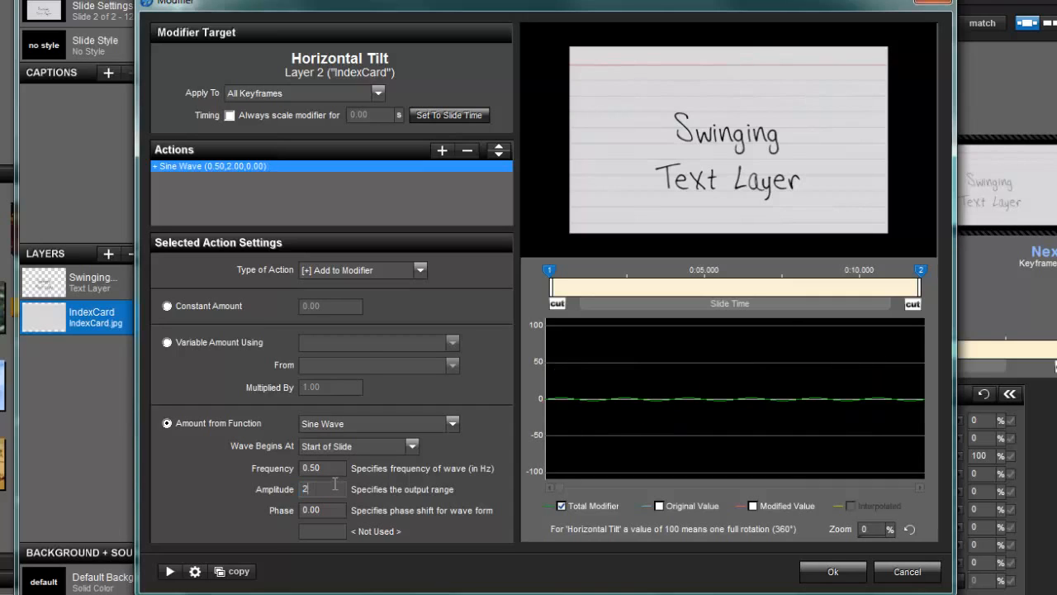
pyautogui.doubleClick(324, 469)
pyautogui.write('2')
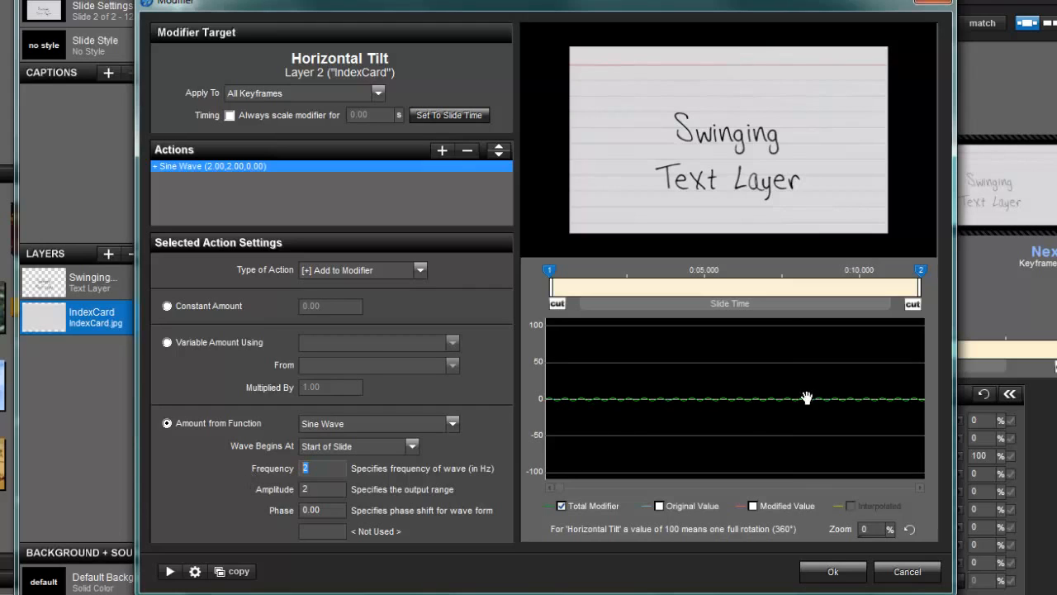
pyautogui.write('.2')
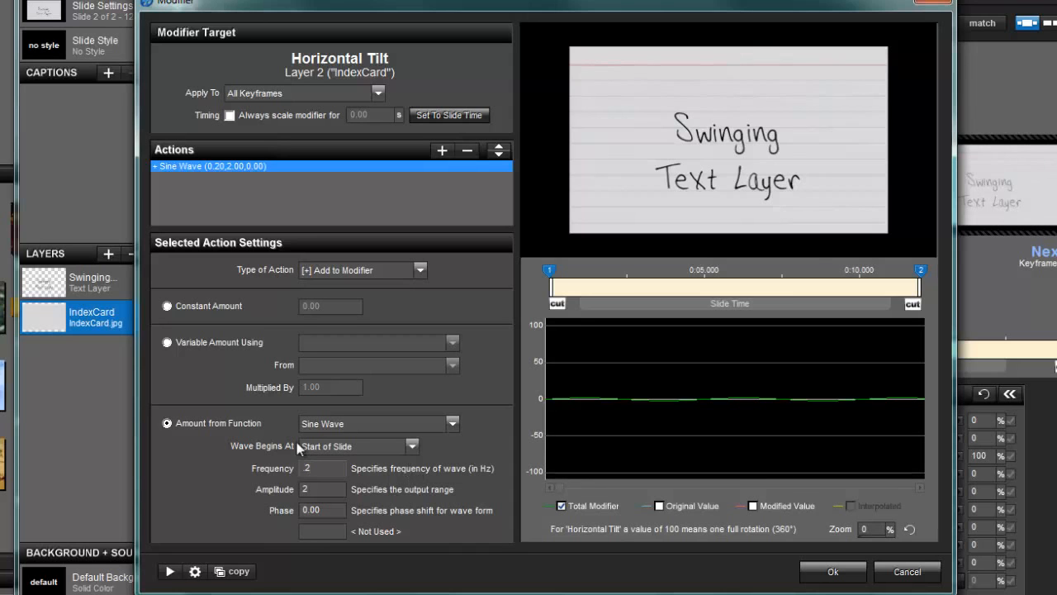
pyautogui.click(169, 571)
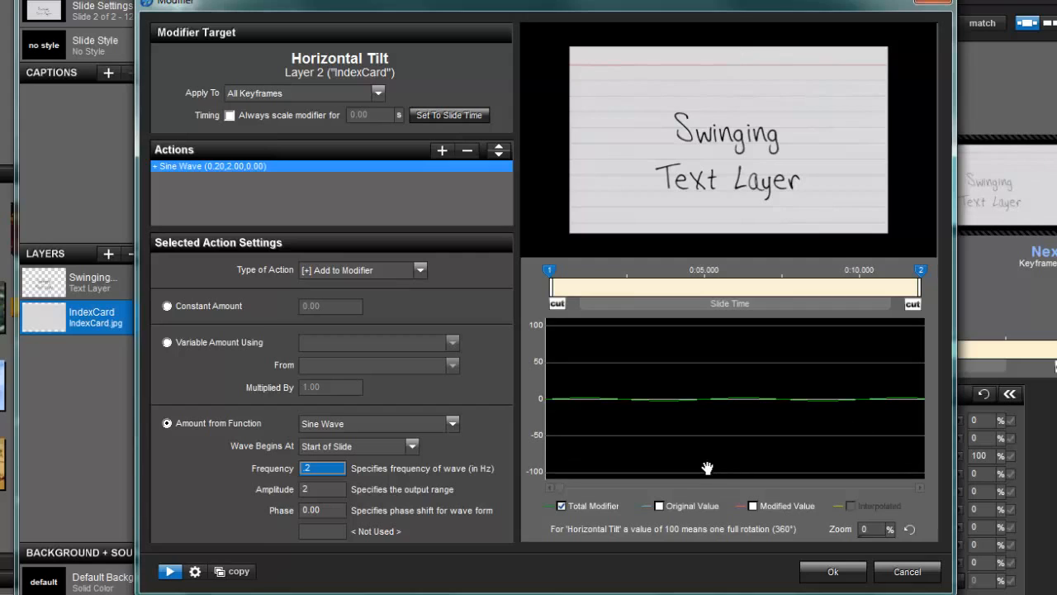
# Set the horizontal tilt sine wave's phase to 2, accept the modifier, and preview the combined swing on the slide
pyautogui.click(339, 510)
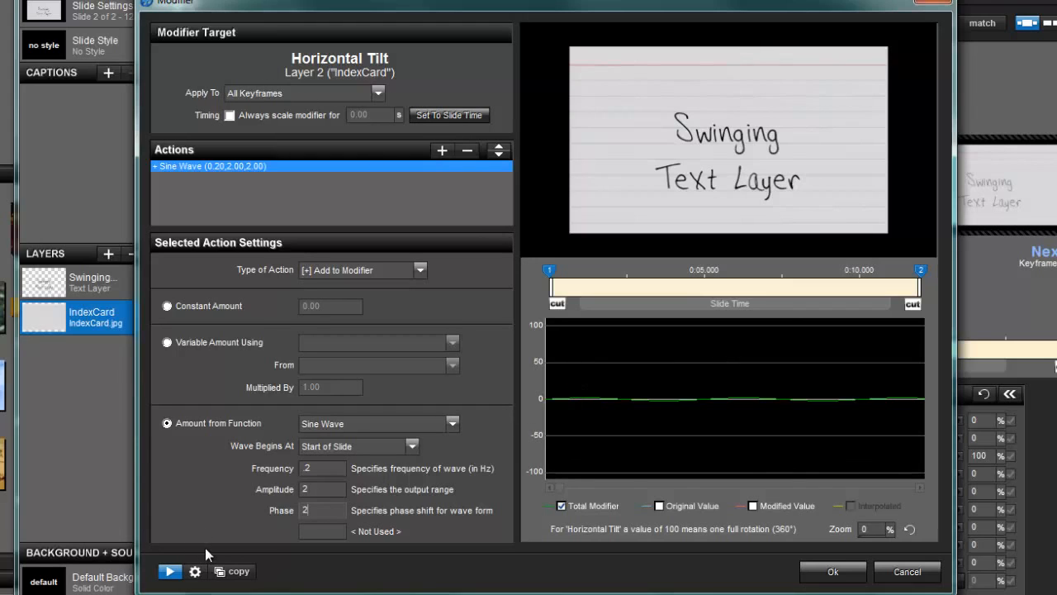
pyautogui.click(169, 570)
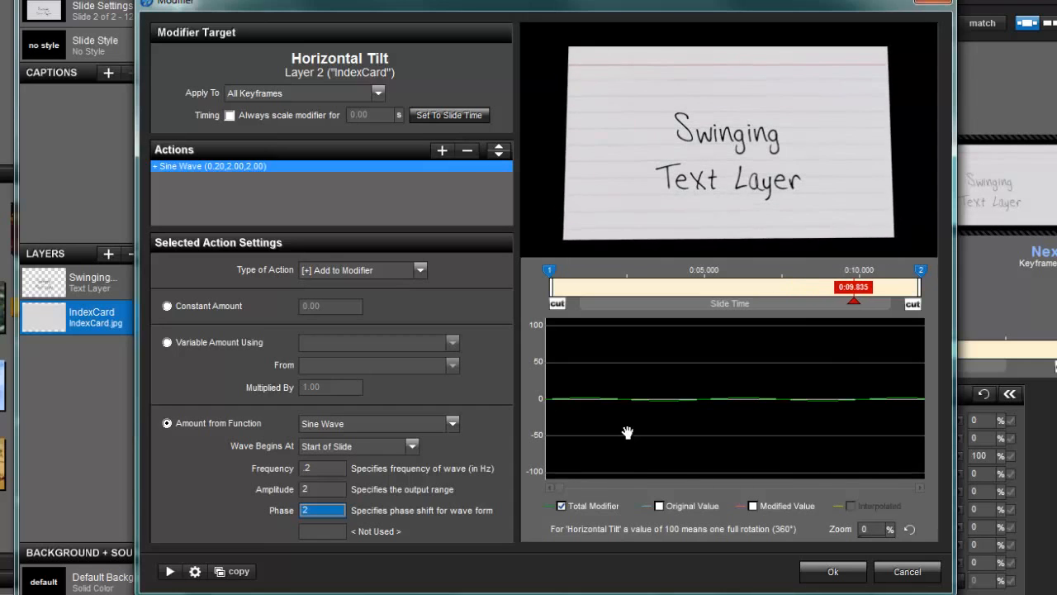
pyautogui.click(836, 570)
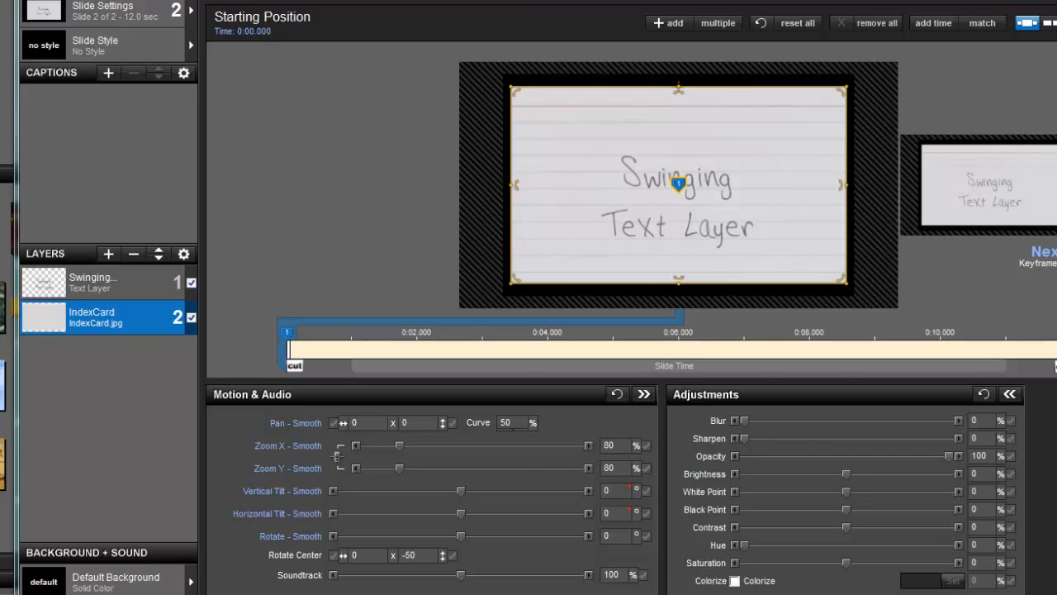
pyautogui.press('space')
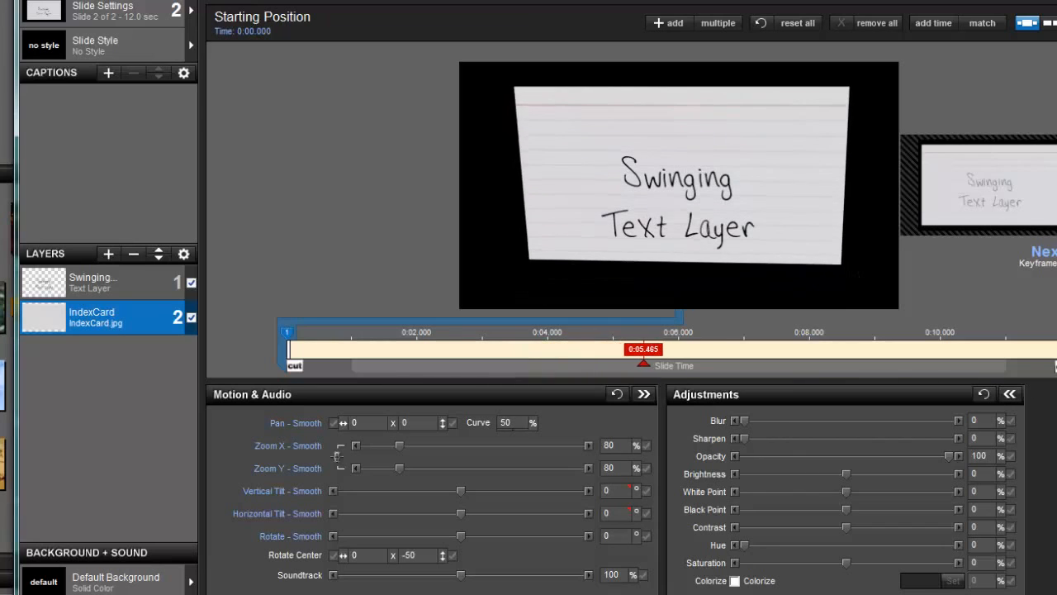
pyautogui.press('space')
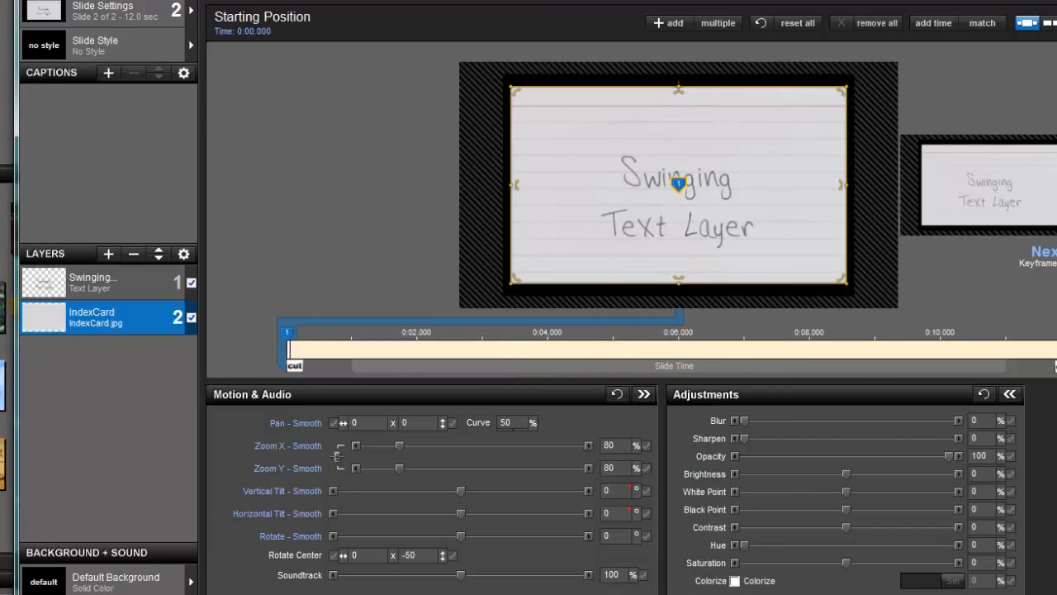
# Set the text layer's pan to 0 x 0 and its vertical tilt to 0
pyautogui.click(144, 277)
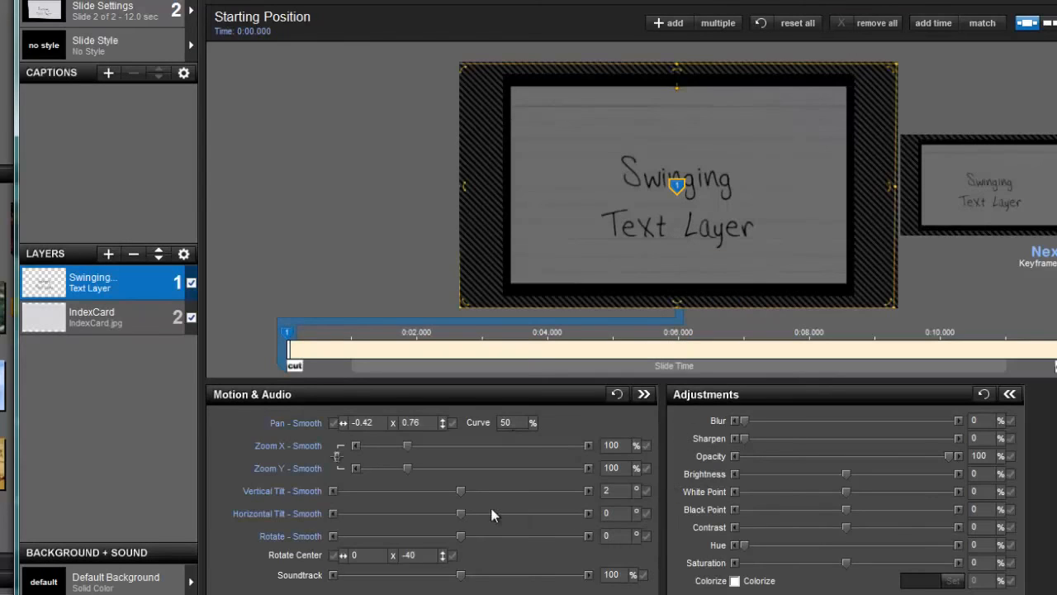
pyautogui.click(617, 490)
pyautogui.write('0')
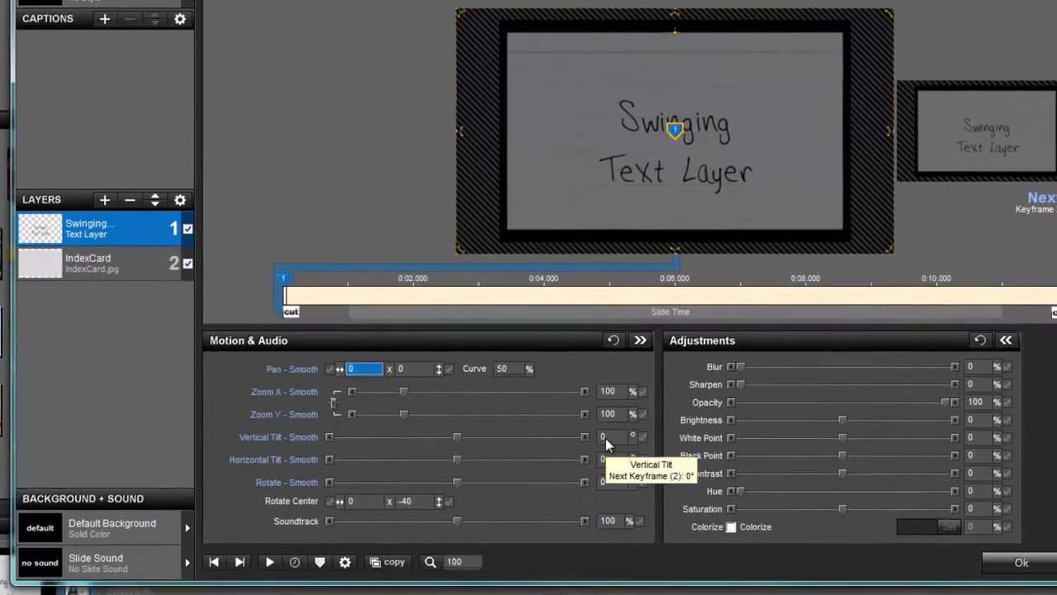
# Add a vertical tilt modifier to the text layer using a variable amount of Vertical Tilt from Layer 2 ("IndexCard")
pyautogui.rightClick(614, 491)
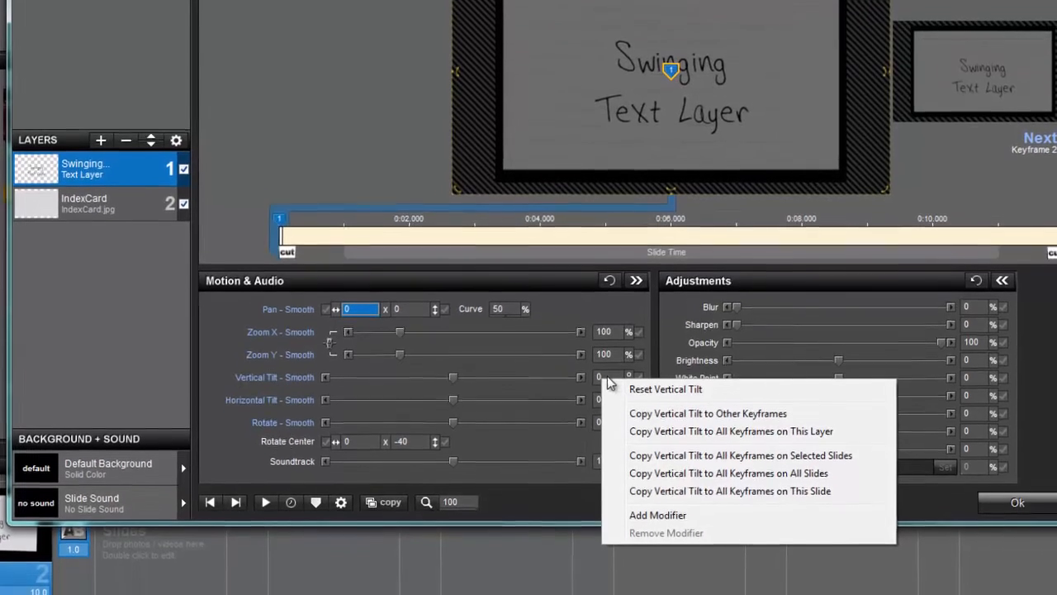
pyautogui.click(680, 519)
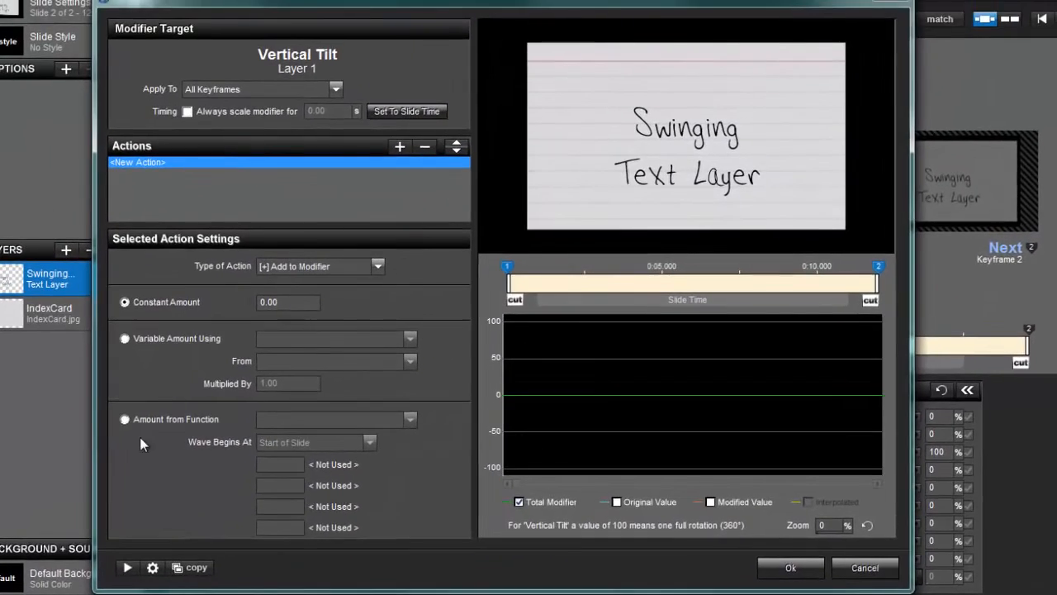
pyautogui.click(127, 339)
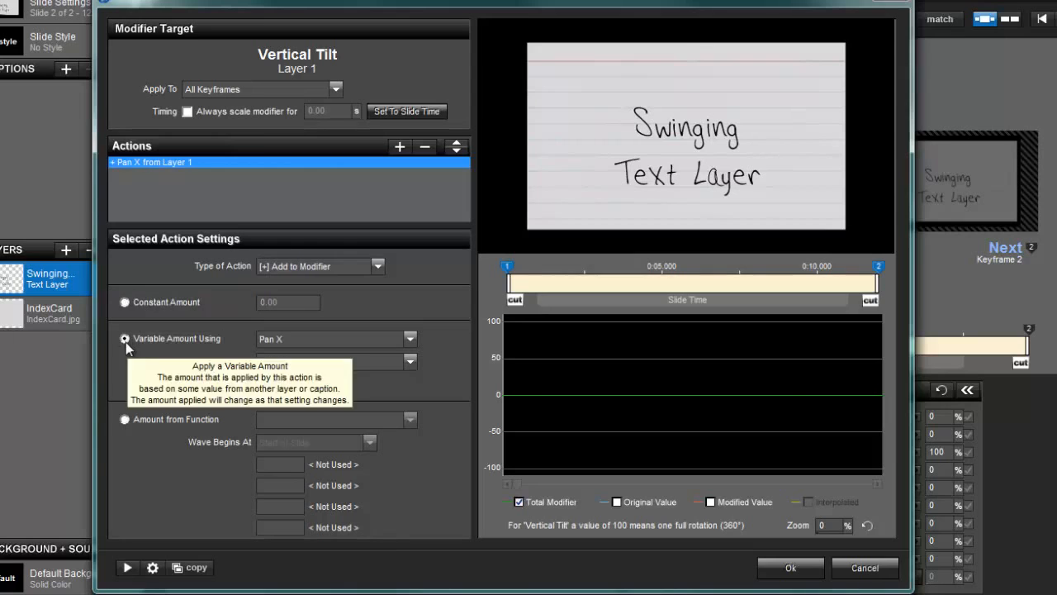
pyautogui.click(293, 339)
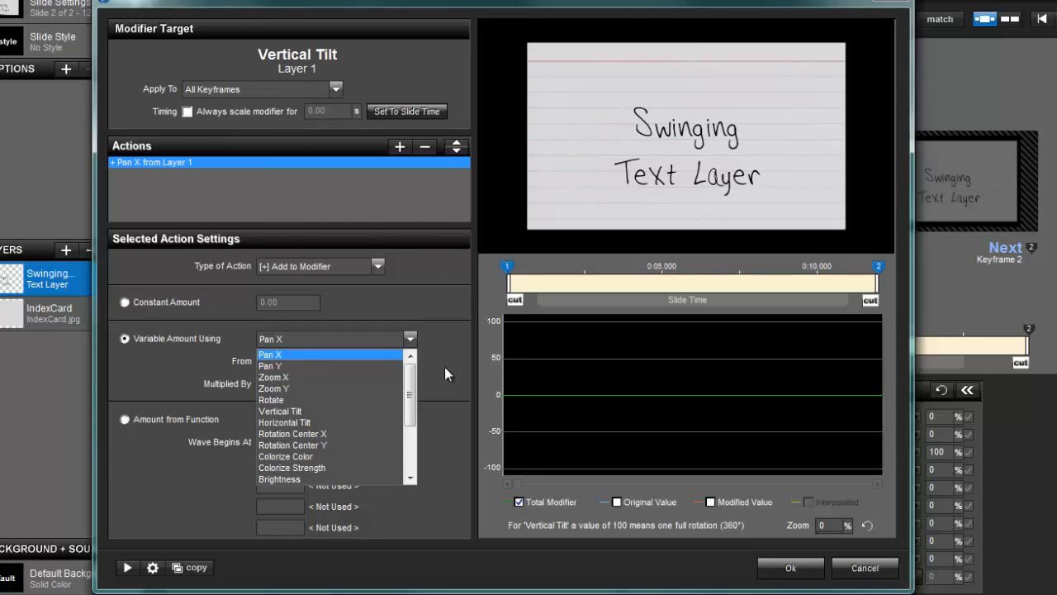
pyautogui.click(411, 339)
pyautogui.click(411, 338)
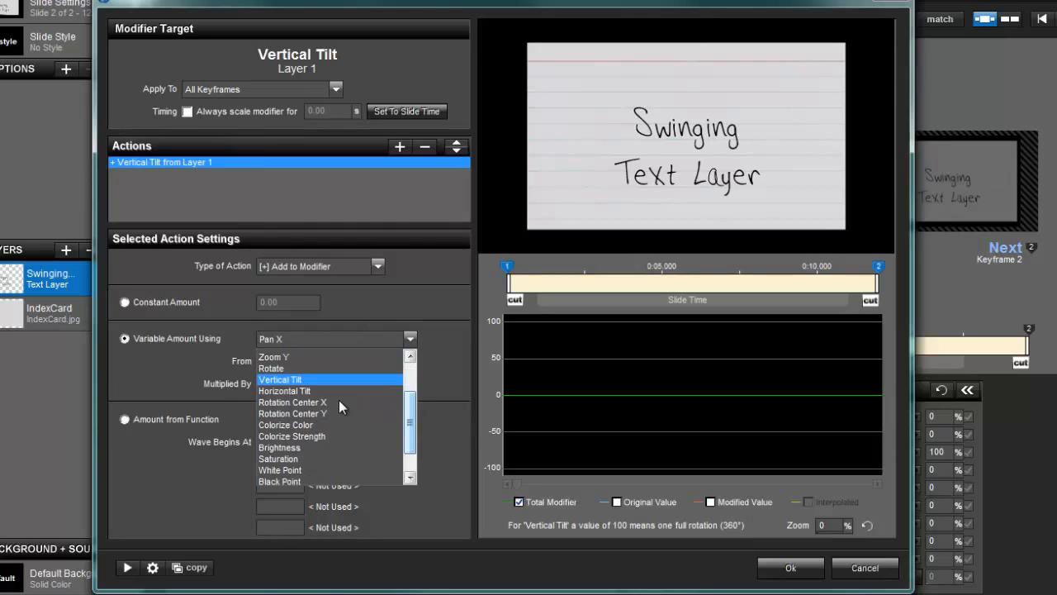
pyautogui.click(339, 400)
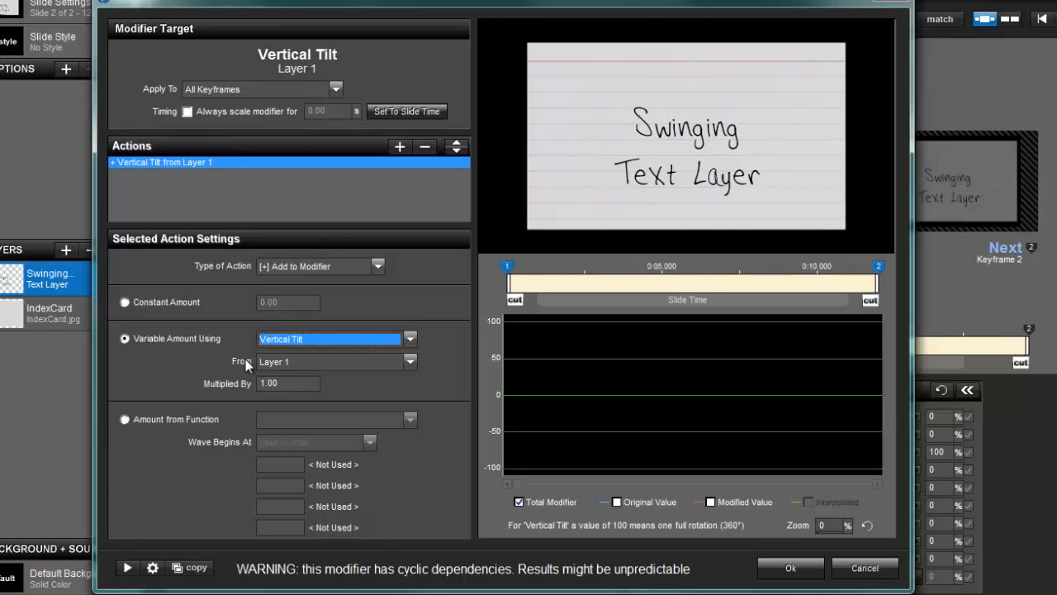
pyautogui.click(308, 363)
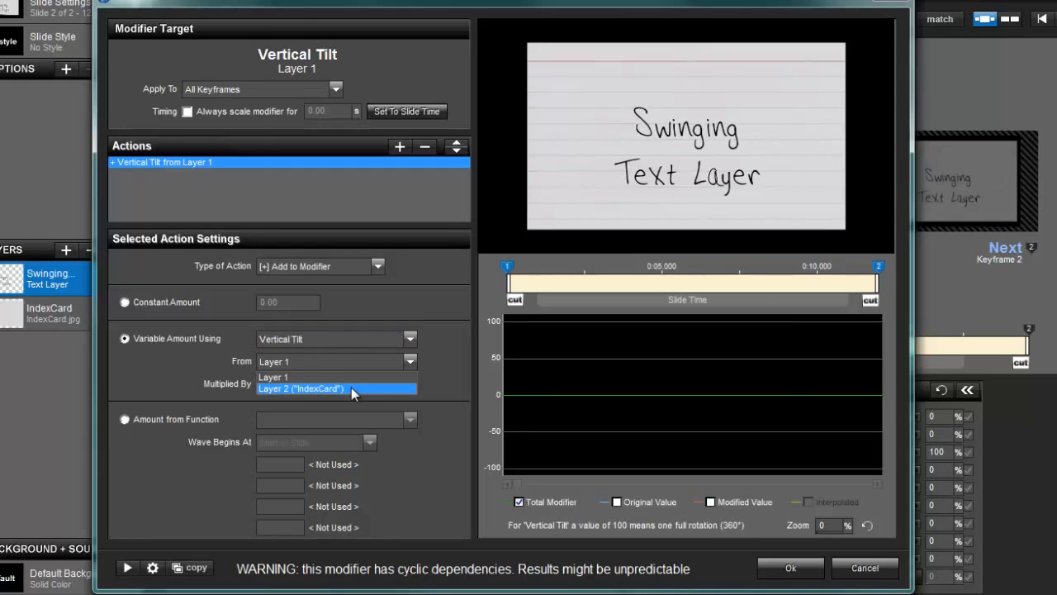
pyautogui.click(351, 388)
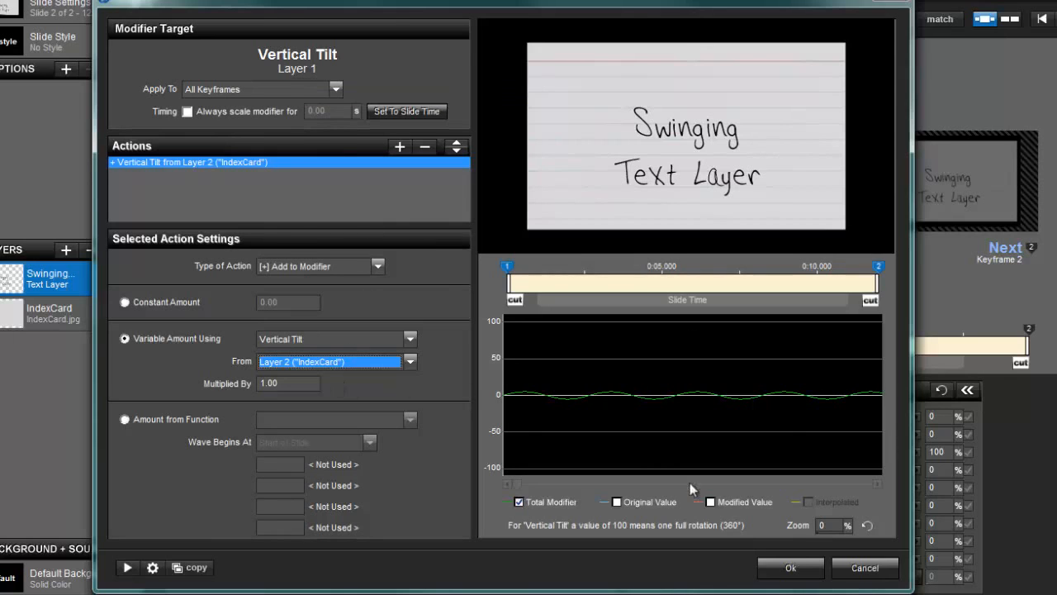
pyautogui.click(791, 568)
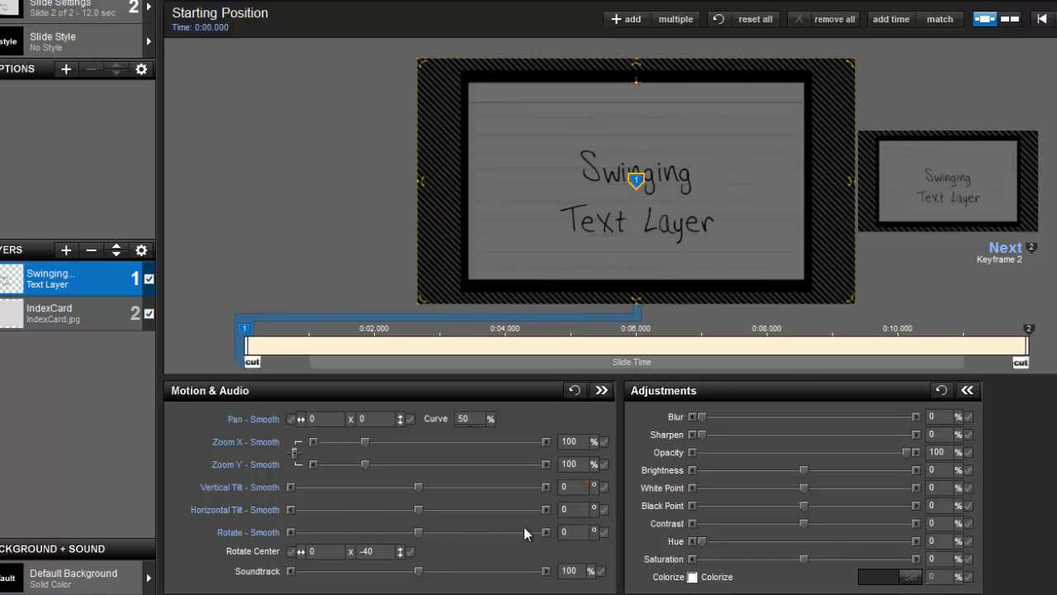
# Add a horizontal tilt modifier to the text layer using the Horizontal Tilt from Layer 2 ("IndexCard"), and preview the slide
pyautogui.rightClick(576, 511)
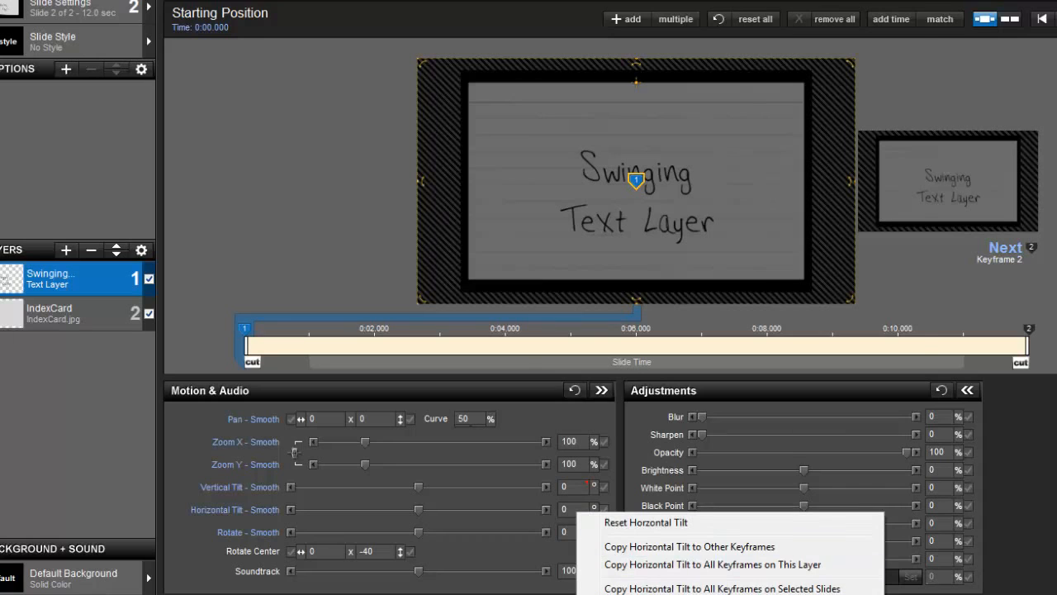
pyautogui.click(653, 593)
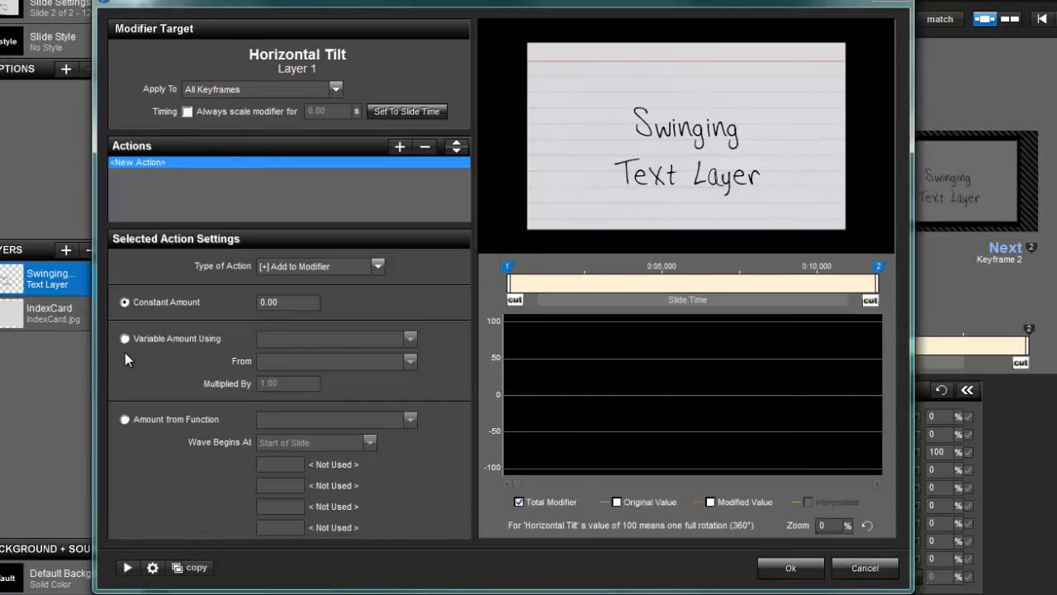
pyautogui.click(125, 338)
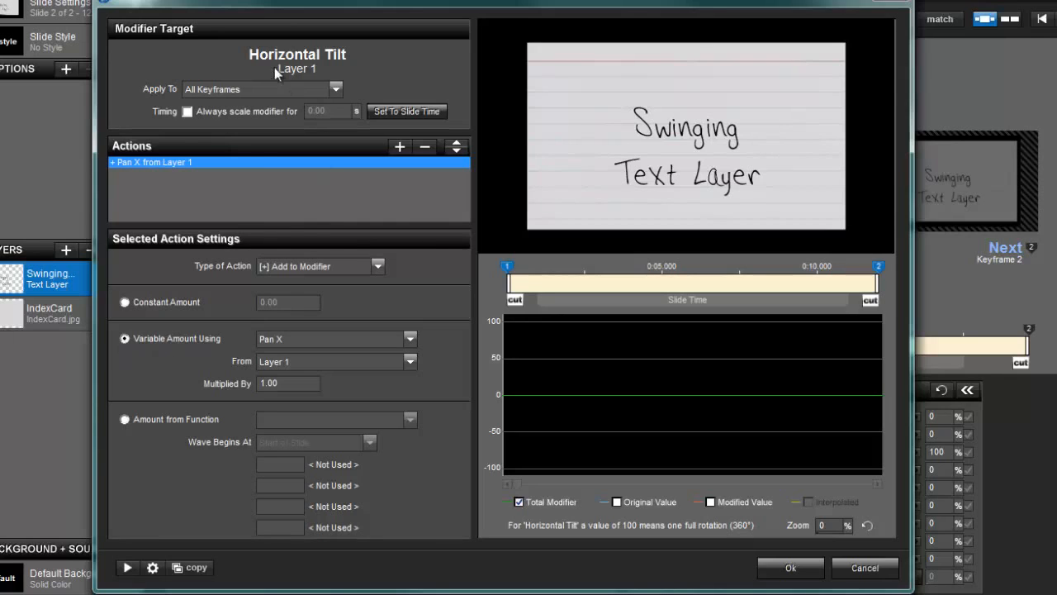
pyautogui.click(304, 340)
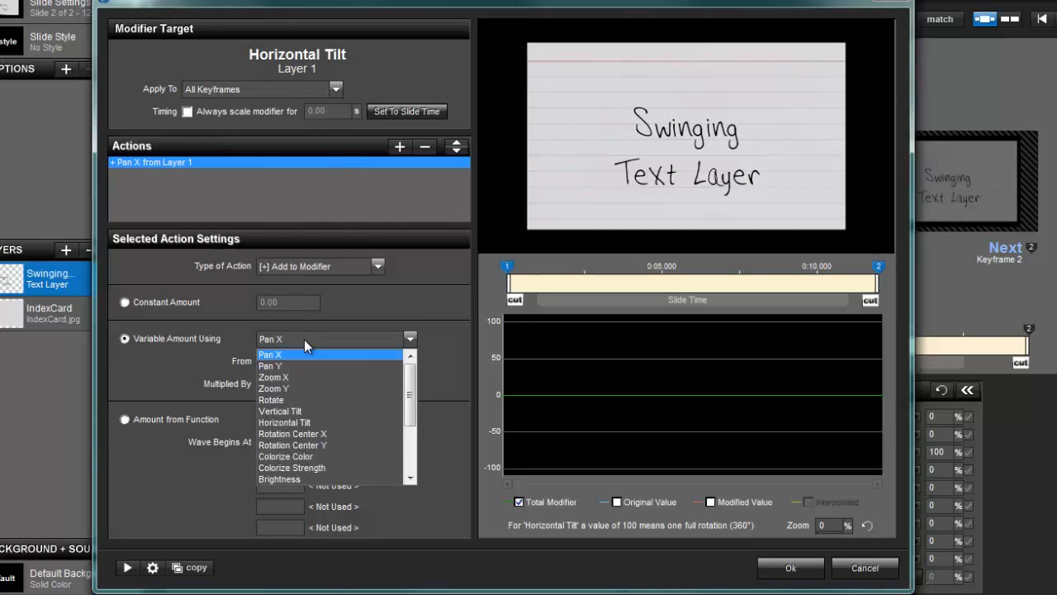
pyautogui.click(296, 421)
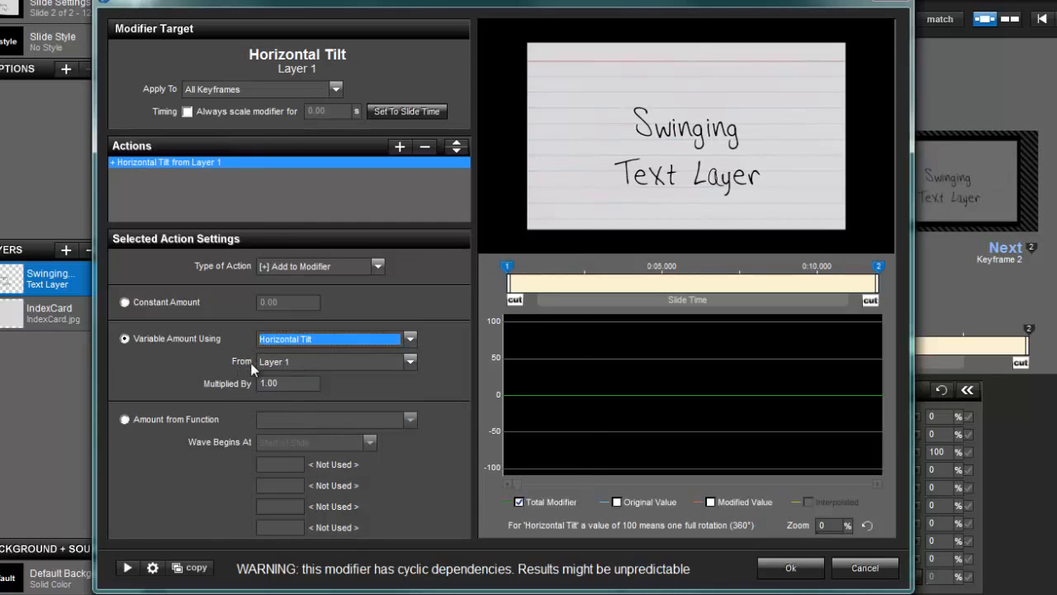
pyautogui.click(289, 363)
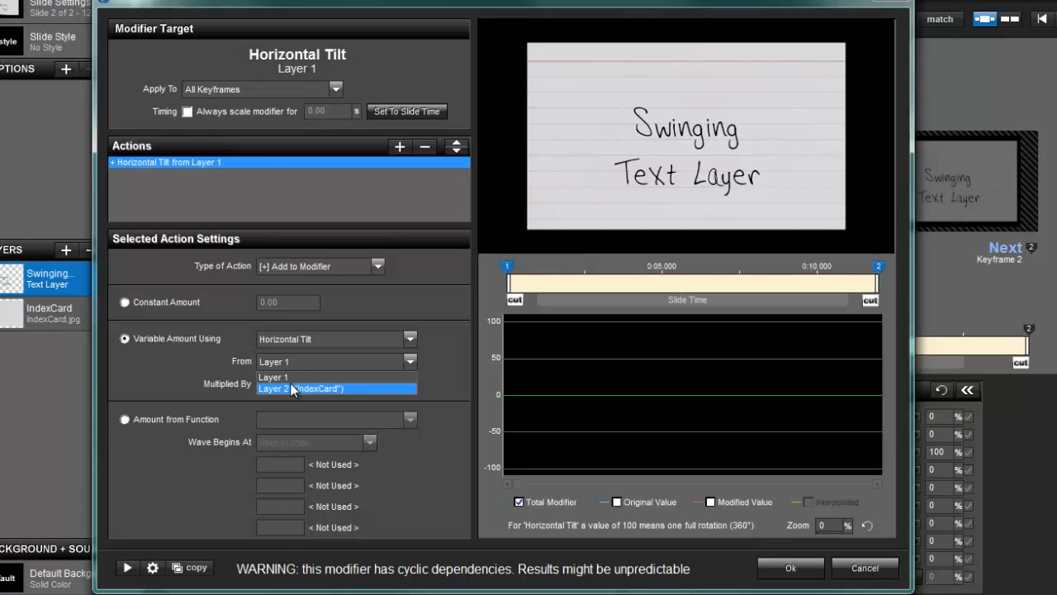
pyautogui.click(290, 383)
pyautogui.click(785, 570)
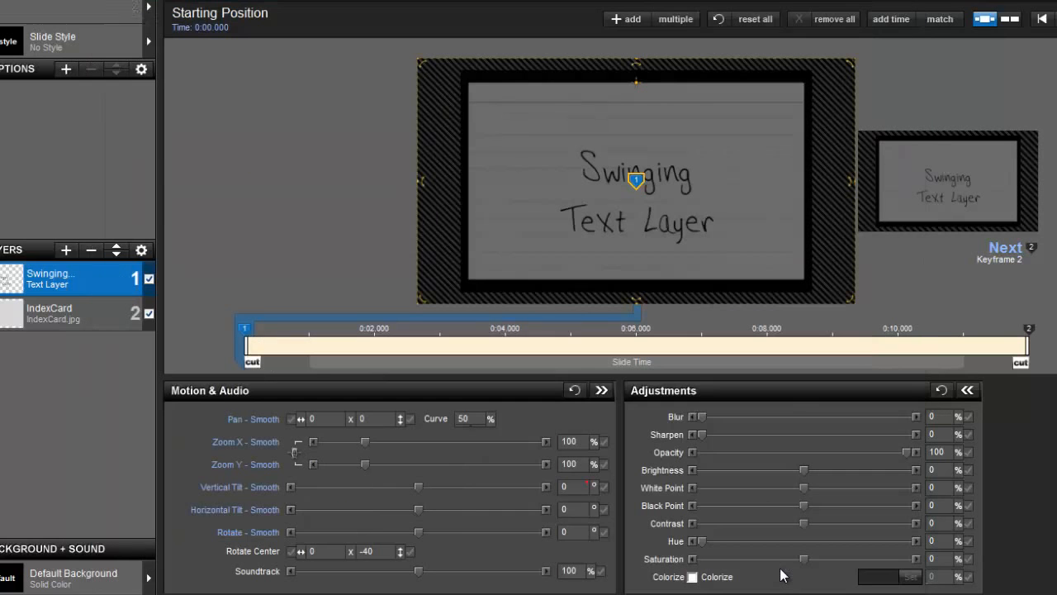
pyautogui.press('space')
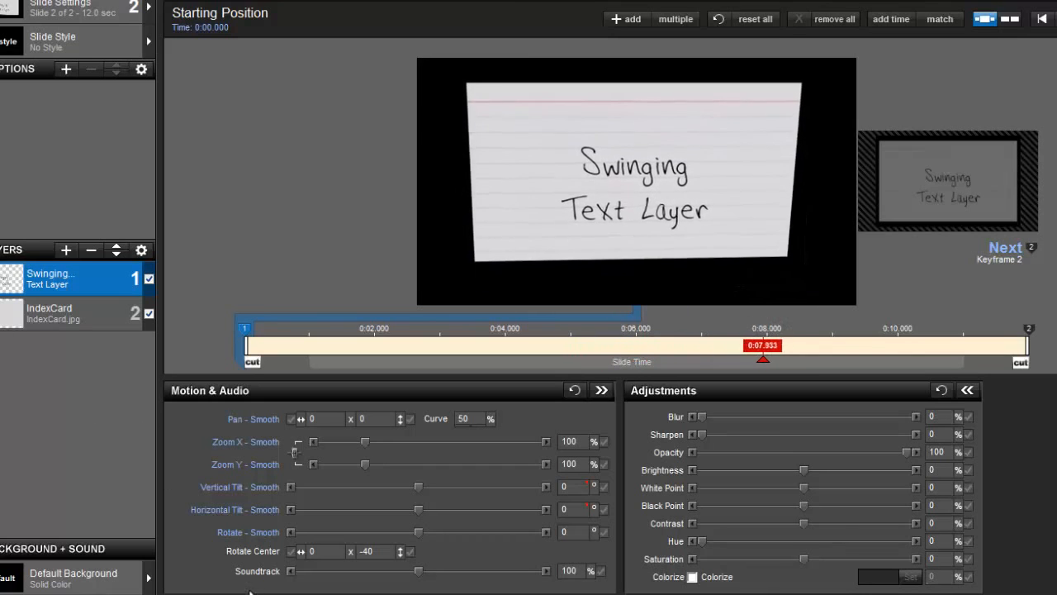
# Edit the IndexCard layer's horizontal tilt modifier, setting the sine wave's phase to 0 and its amplitude to 1
pyautogui.press('space')
pyautogui.click(81, 317)
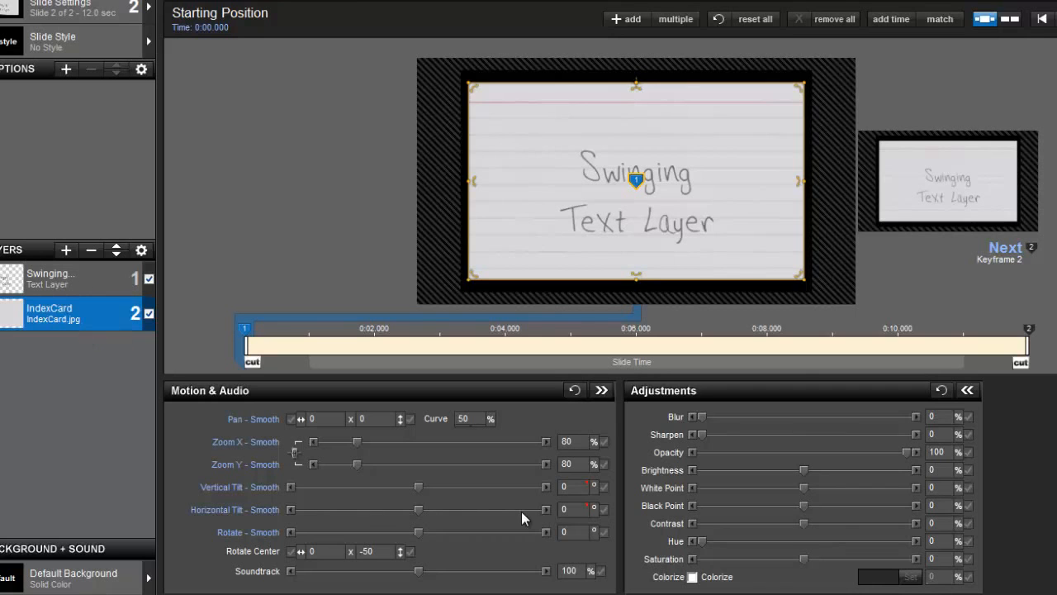
pyautogui.rightClick(571, 508)
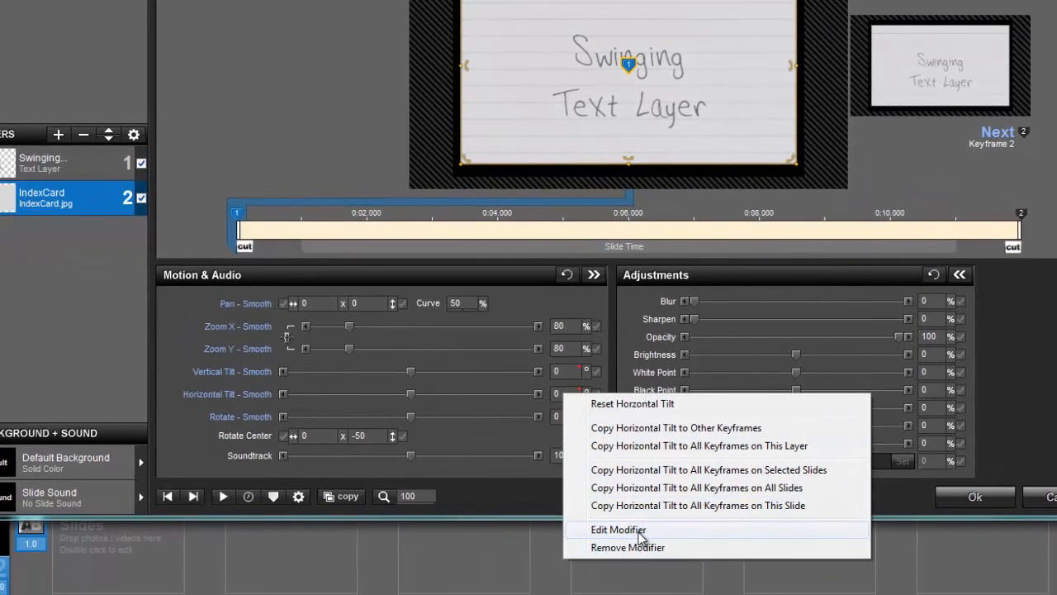
pyautogui.click(641, 532)
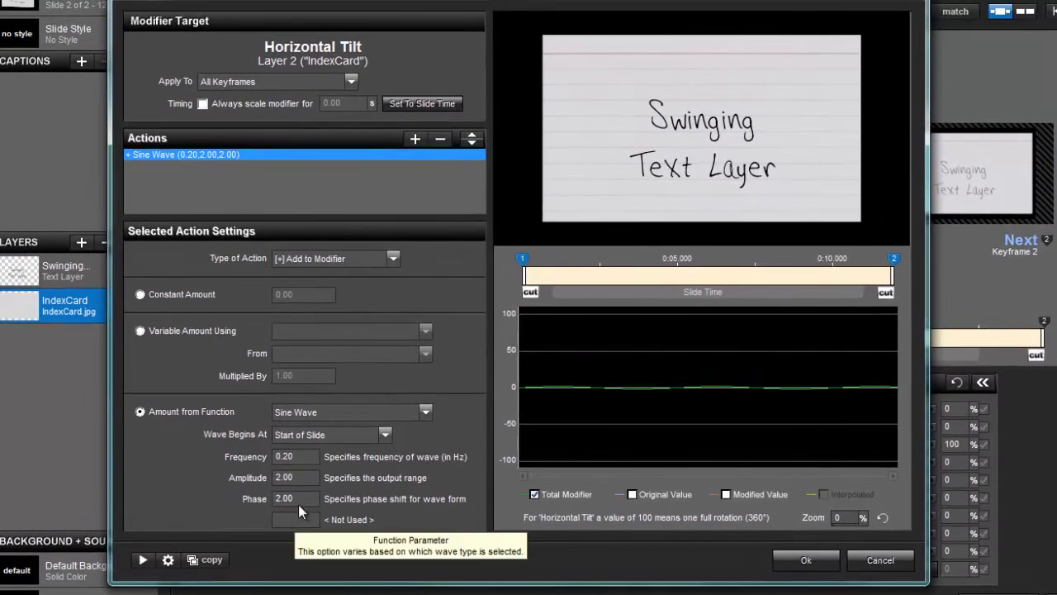
pyautogui.click(296, 473)
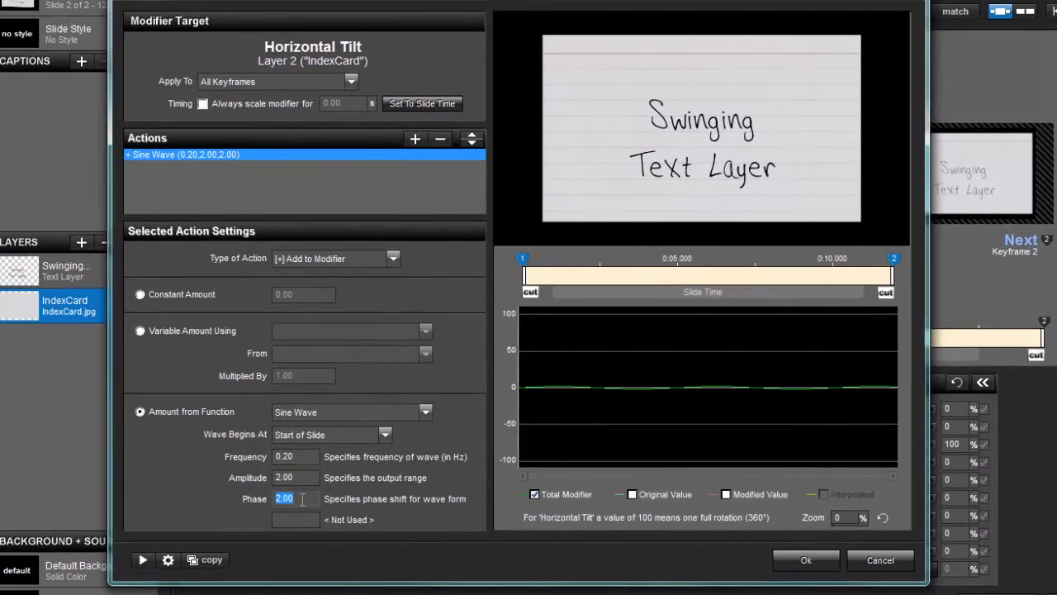
pyautogui.write('0')
pyautogui.click(310, 477)
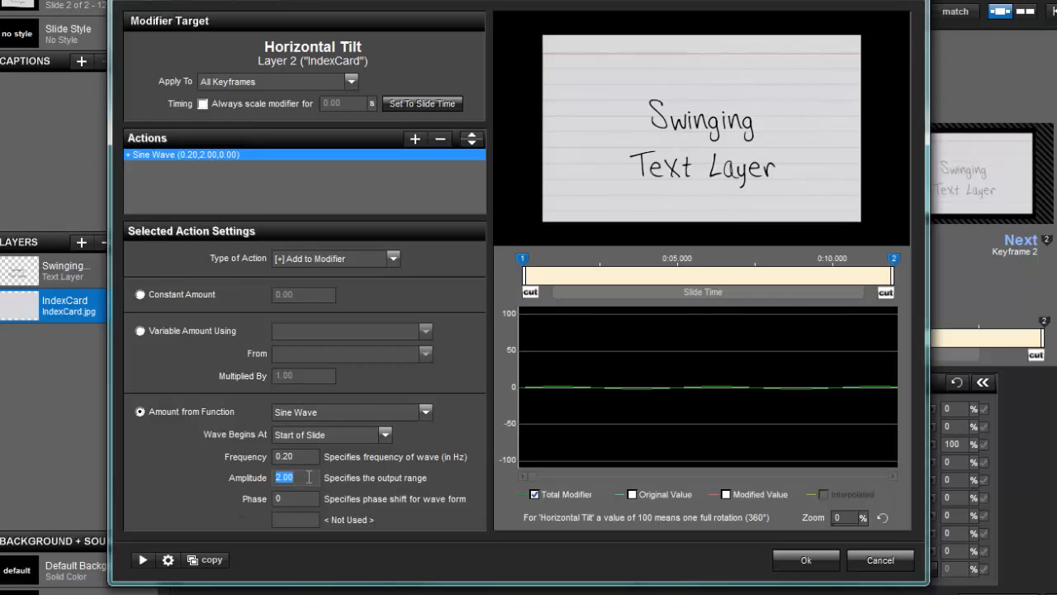
pyautogui.write('1')
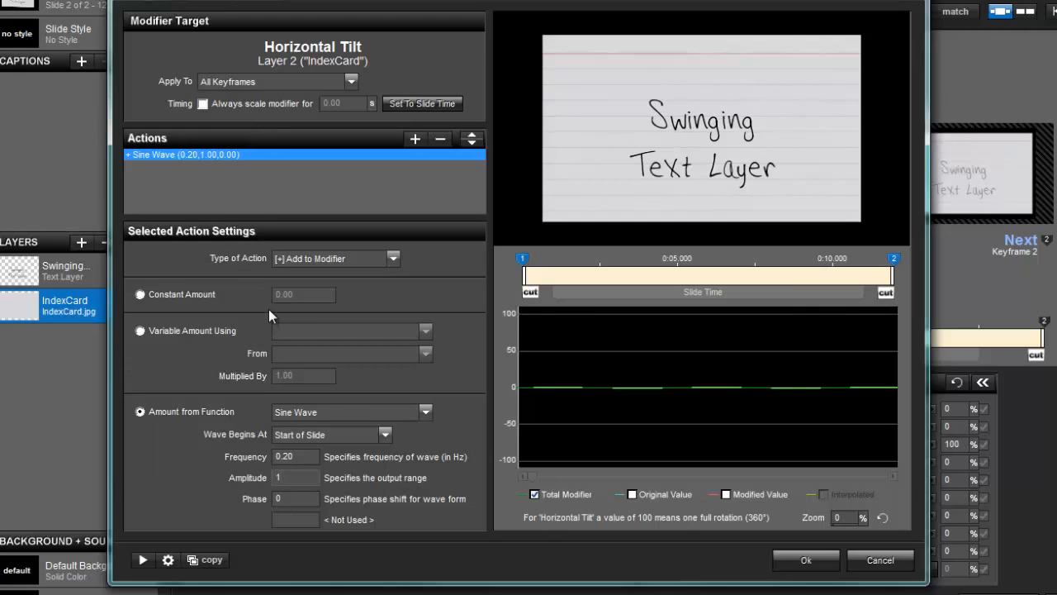
pyautogui.click(809, 561)
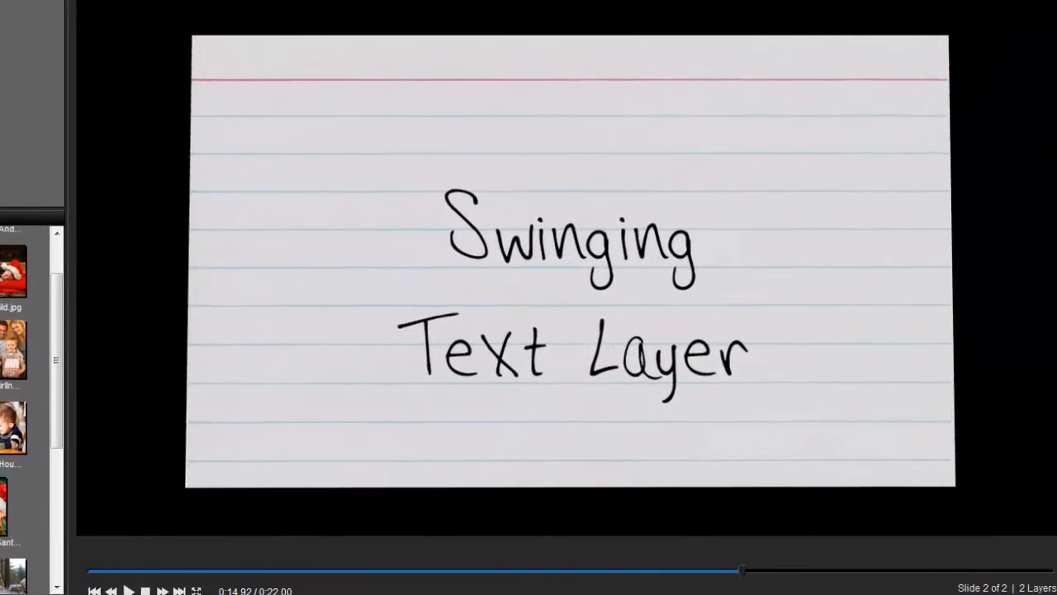
# Reopen the slide options and add a Zoom X modifier to the text layer using a variable amount of Zoom X from Layer 2
pyautogui.hotkey('ctrl', 'm')
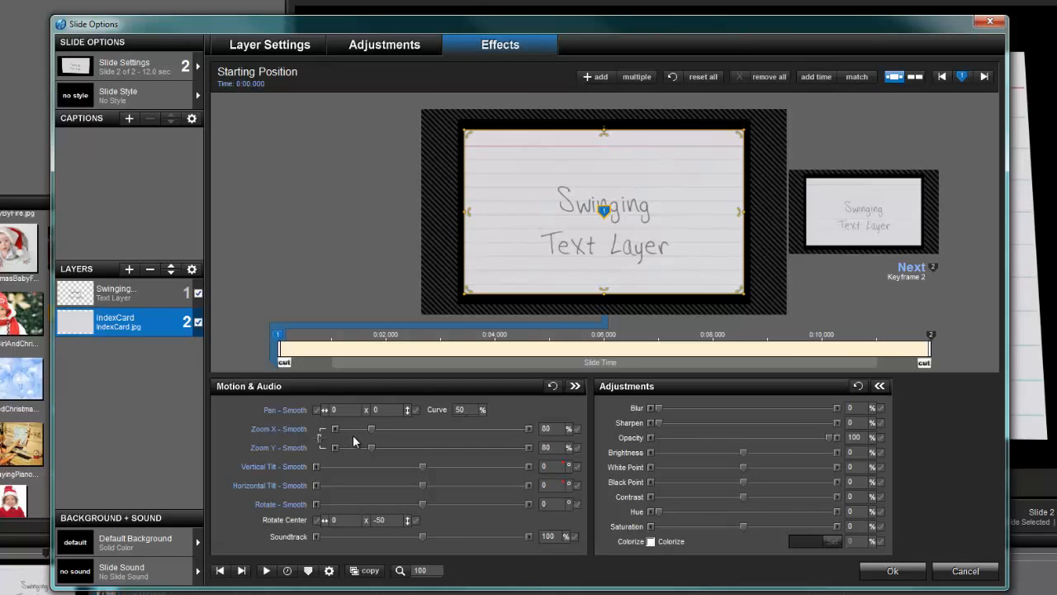
pyautogui.click(151, 289)
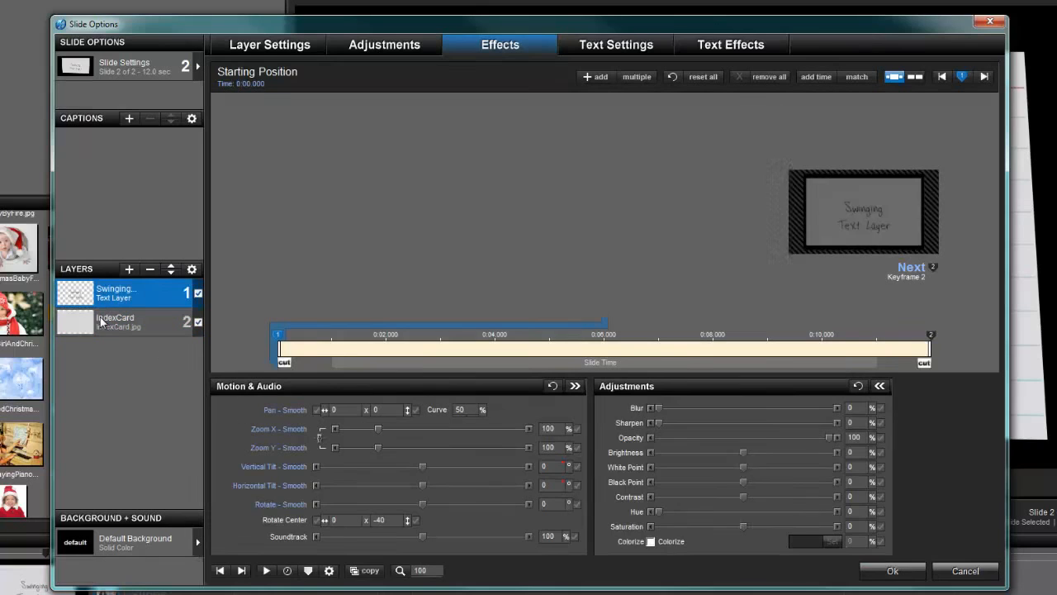
pyautogui.rightClick(547, 430)
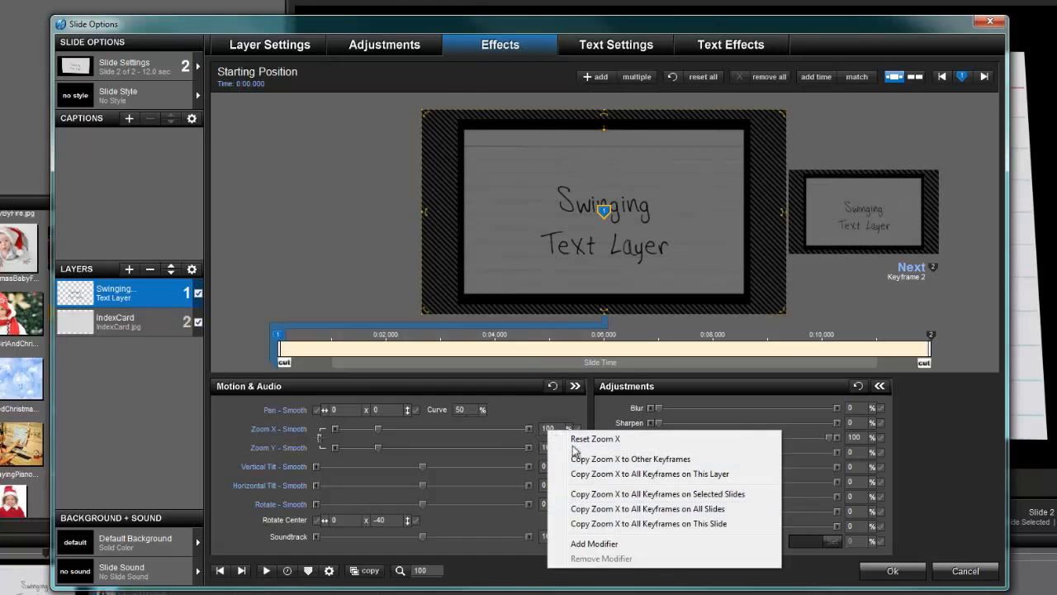
pyautogui.click(607, 543)
pyautogui.click(178, 342)
pyautogui.click(308, 343)
pyautogui.click(315, 369)
pyautogui.click(336, 366)
pyautogui.click(342, 381)
pyautogui.click(731, 534)
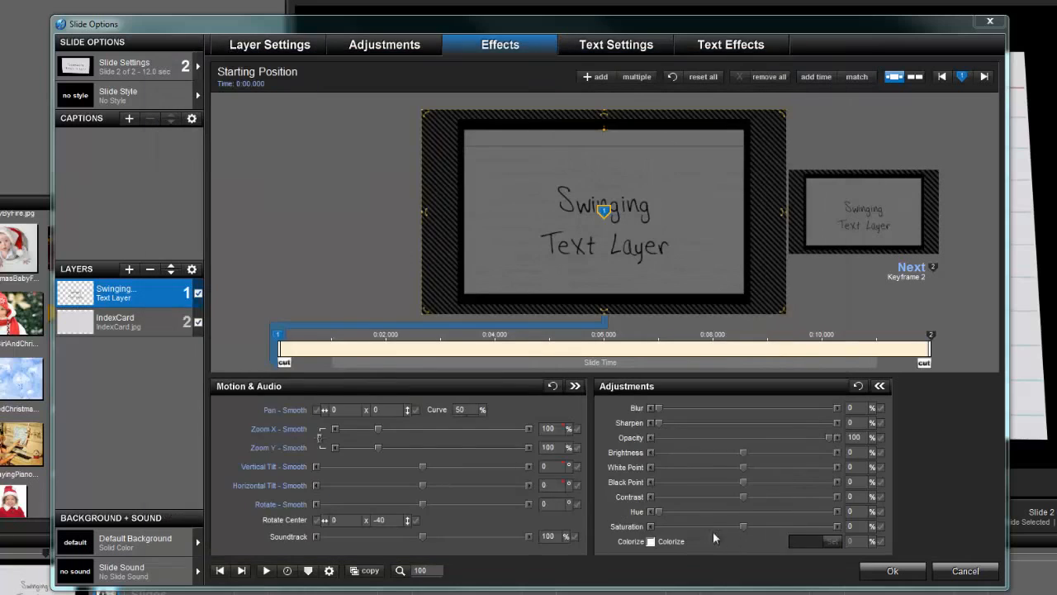
# Add a Zoom Y modifier to the text layer using a variable amount of Zoom Y from Layer 2 ("IndexCard")
pyautogui.rightClick(553, 447)
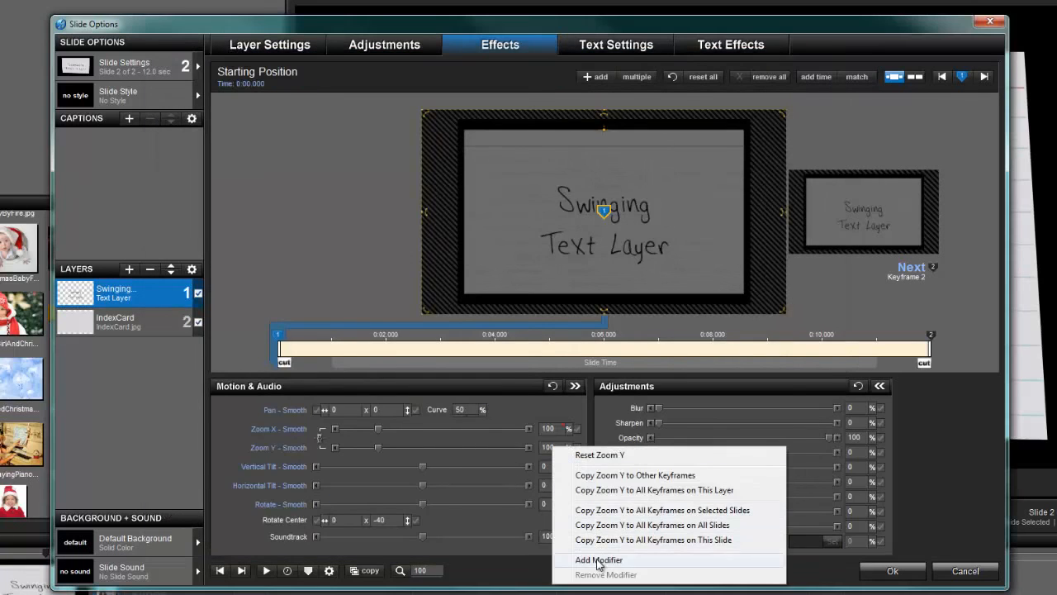
pyautogui.click(599, 560)
pyautogui.click(178, 342)
pyautogui.click(347, 343)
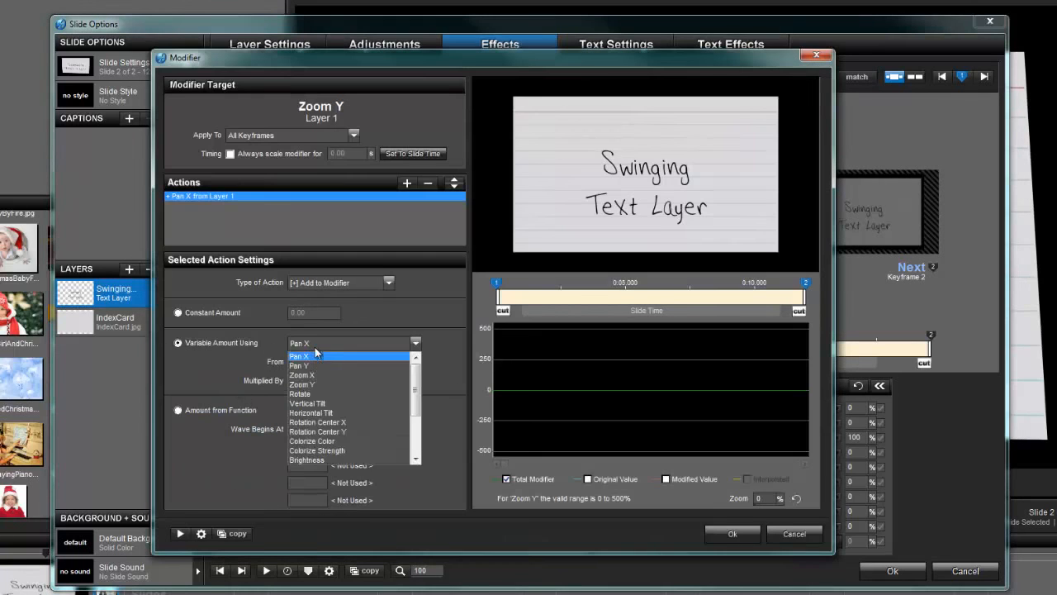
pyautogui.click(321, 345)
pyautogui.click(322, 344)
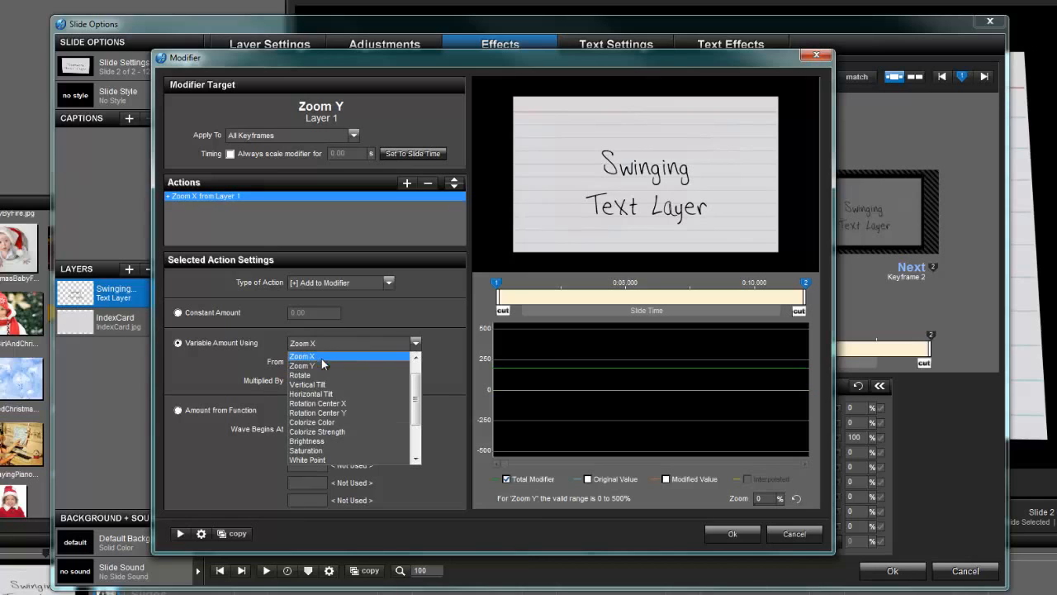
pyautogui.click(320, 373)
pyautogui.click(326, 363)
pyautogui.click(334, 385)
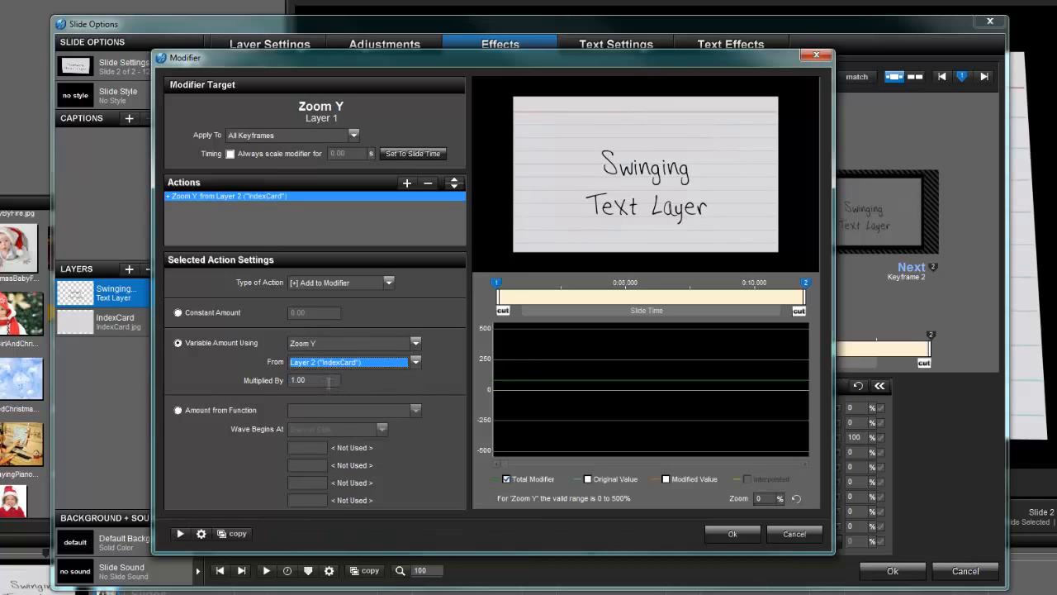
pyautogui.click(724, 533)
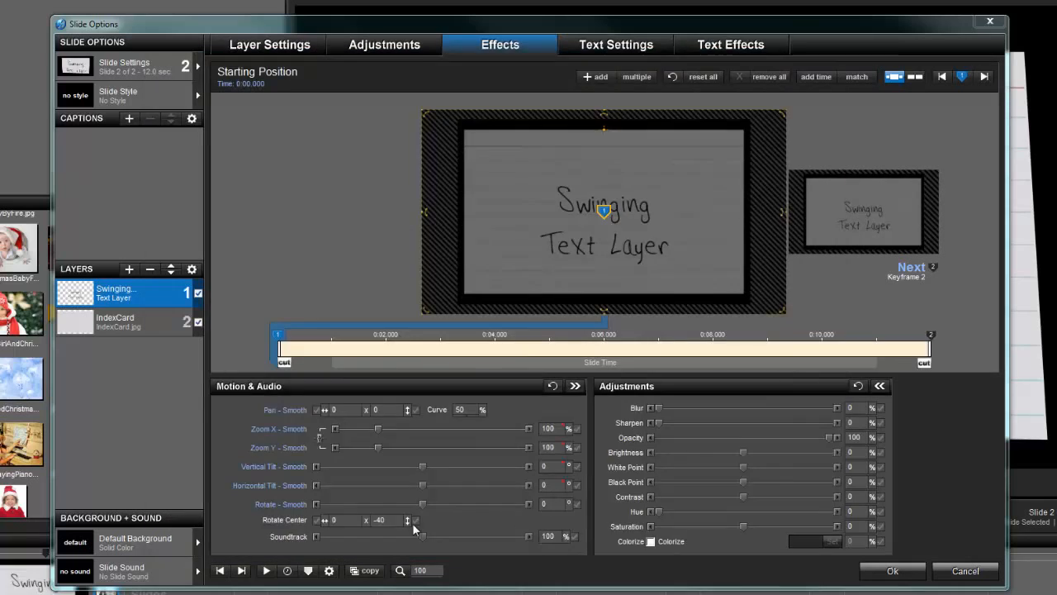
# Preview the slide and remove the Zoom X and Zoom Y modifiers from the text layer, accepting the slide options
pyautogui.click(269, 570)
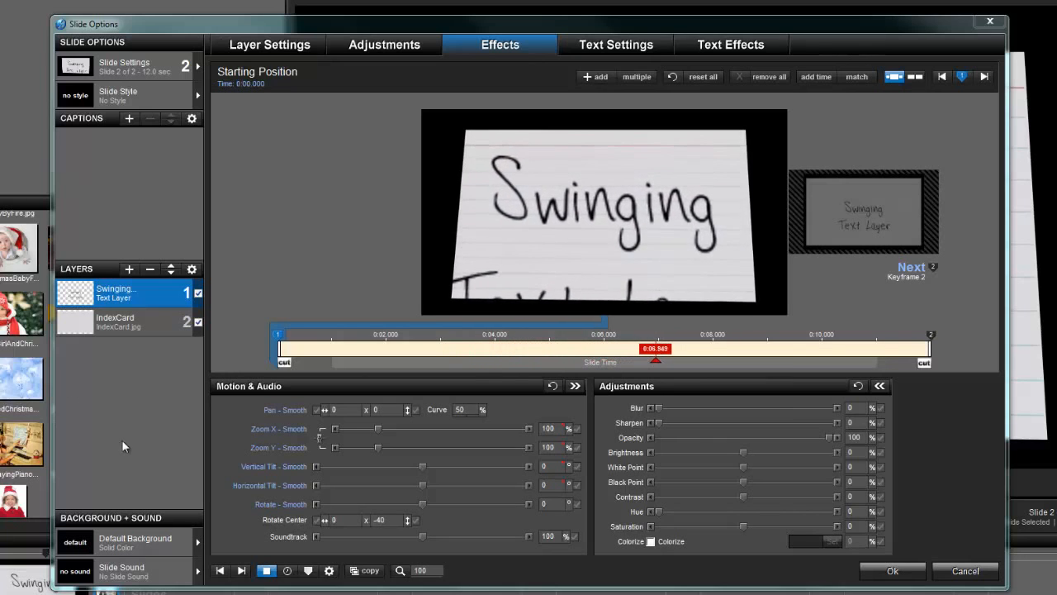
pyautogui.click(265, 572)
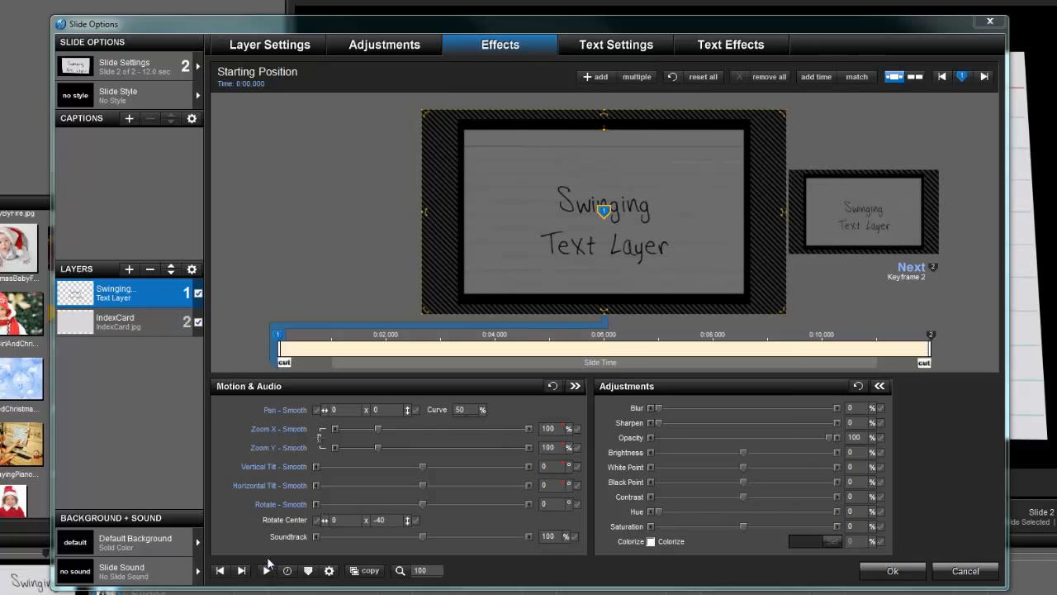
pyautogui.rightClick(549, 431)
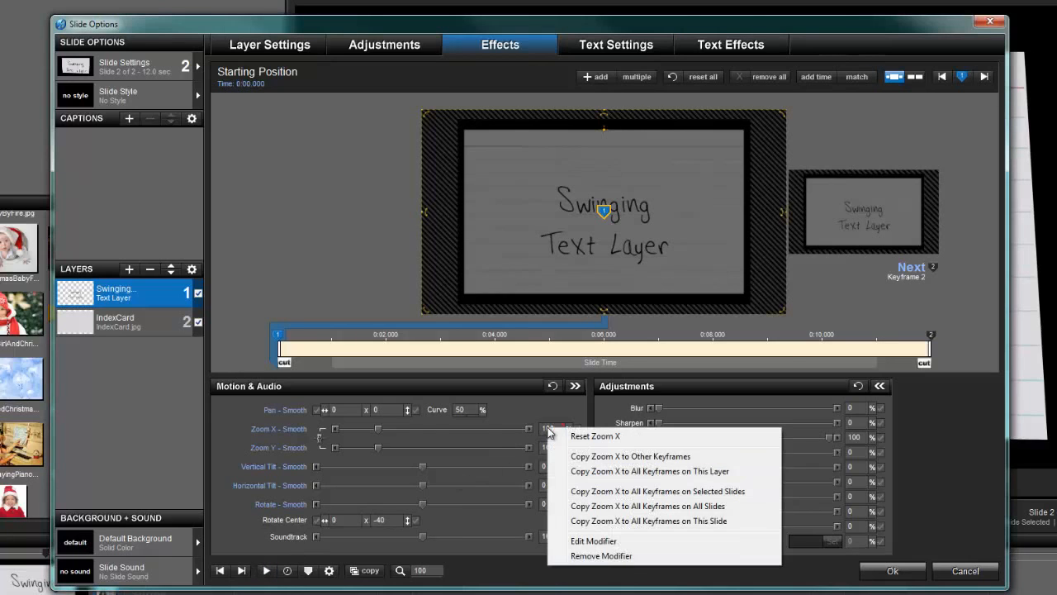
pyautogui.click(602, 555)
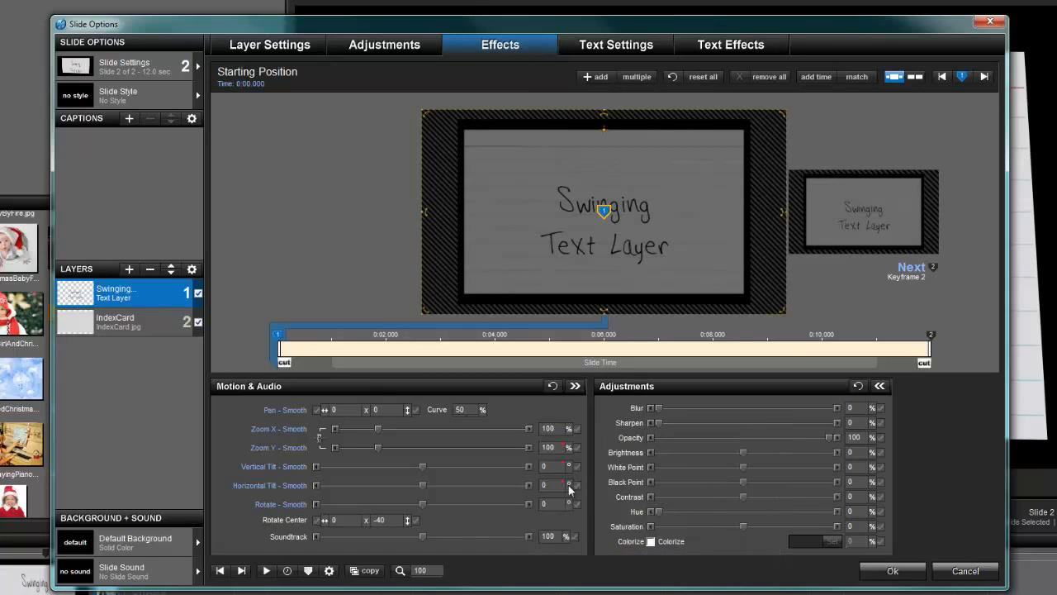
pyautogui.rightClick(559, 448)
pyautogui.click(612, 576)
pyautogui.click(892, 570)
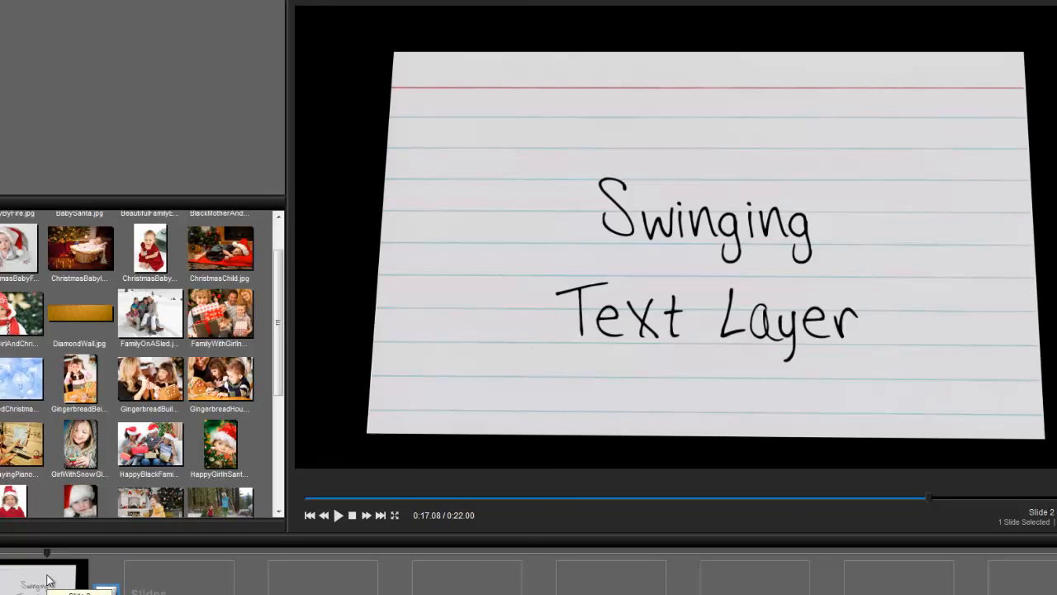
# Open slide 2 for editing and add the CuteGirlAndChristmasTree image as a new layer above the text layer
pyautogui.doubleClick(47, 581)
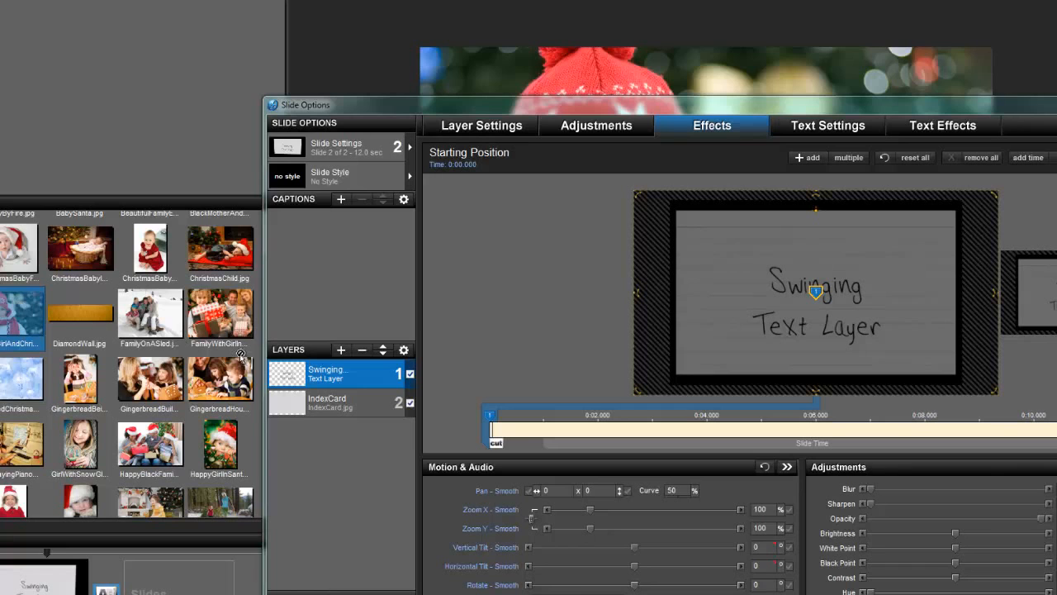
pyautogui.moveTo(297, 363); pyautogui.dragTo(299, 368)
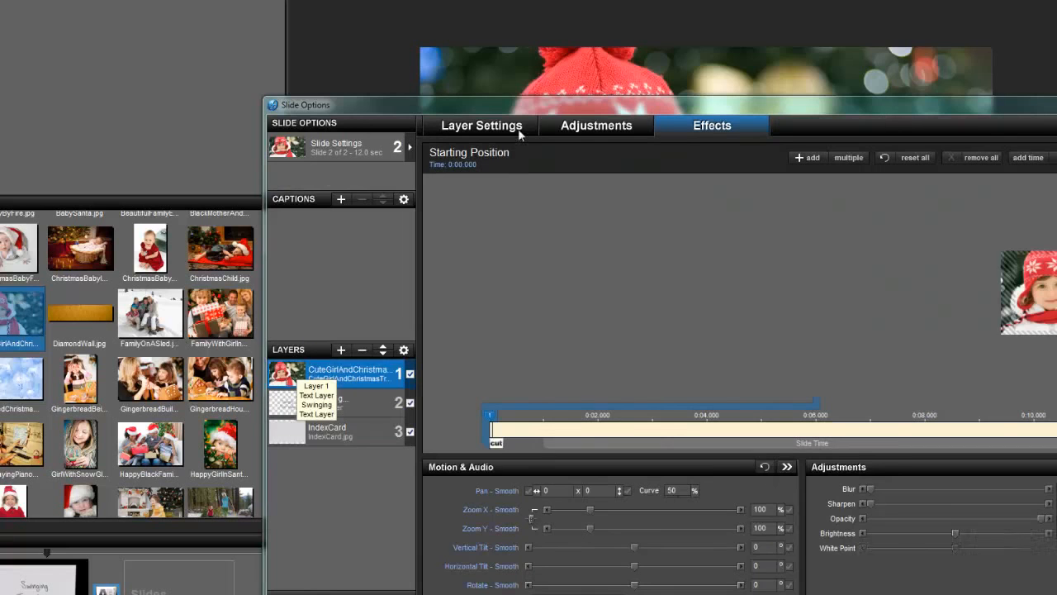
pyautogui.moveTo(542, 102); pyautogui.dragTo(365, 90)
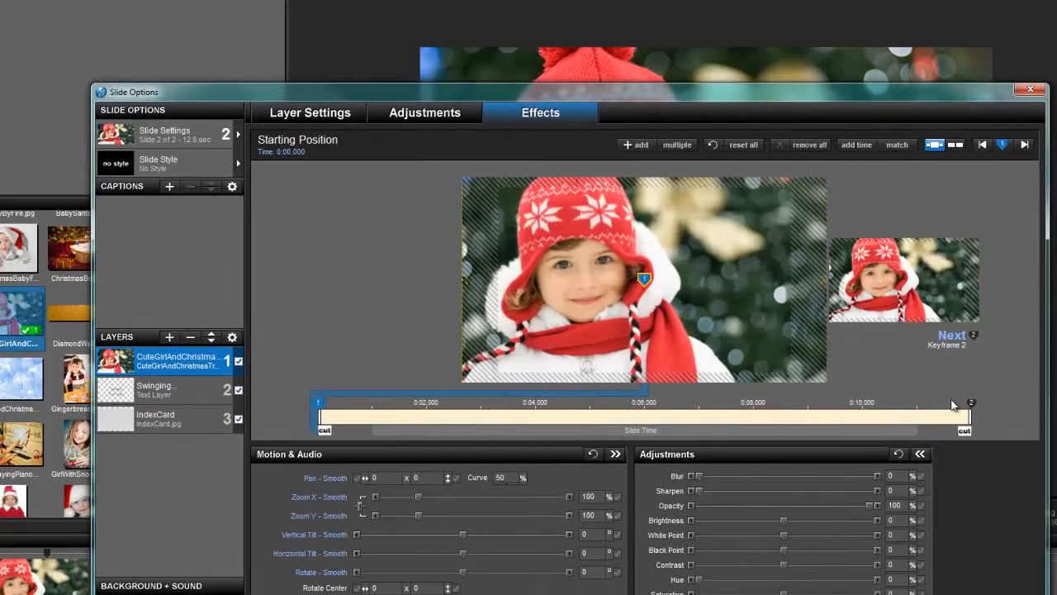
# Move the image's keyframe 2 to about 5.47 s, zoom it to 40%, and pan it to about -16.91 x -15.03
pyautogui.moveTo(971, 404); pyautogui.dragTo(612, 405)
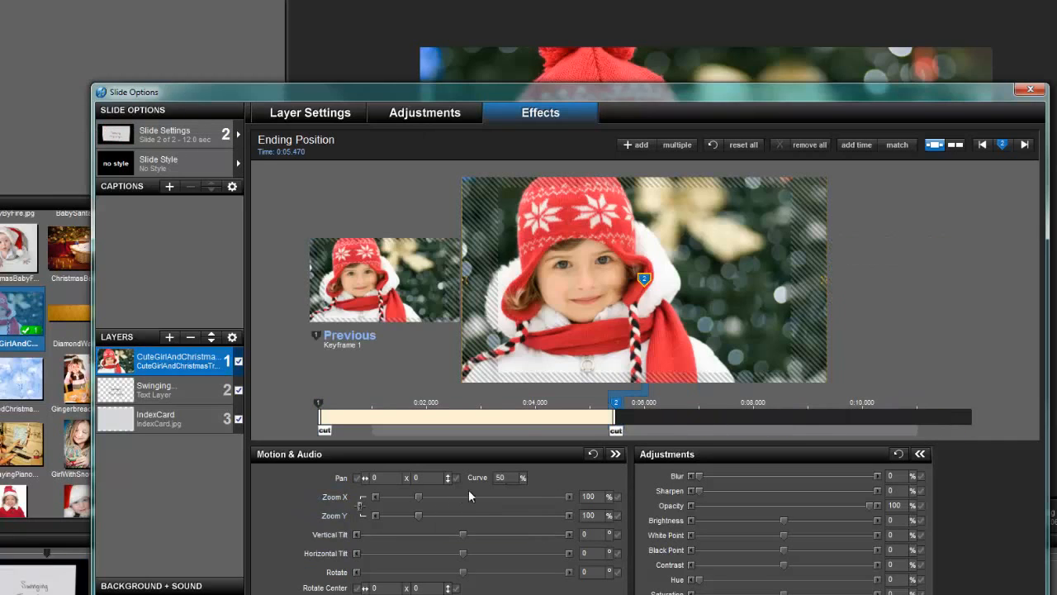
pyautogui.moveTo(425, 496); pyautogui.dragTo(391, 494)
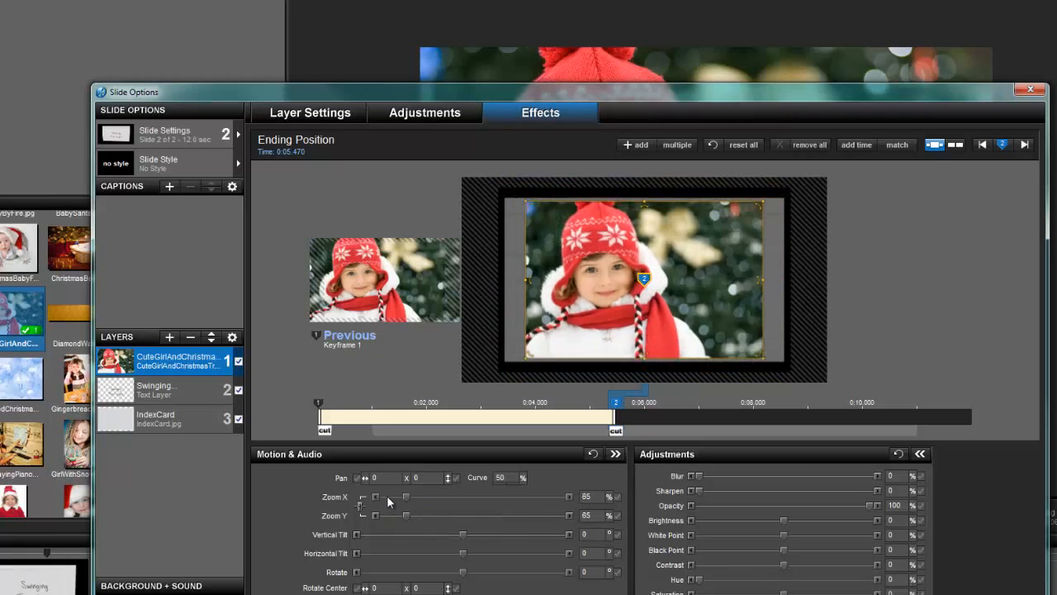
pyautogui.click(383, 495)
pyautogui.moveTo(605, 255); pyautogui.dragTo(544, 225)
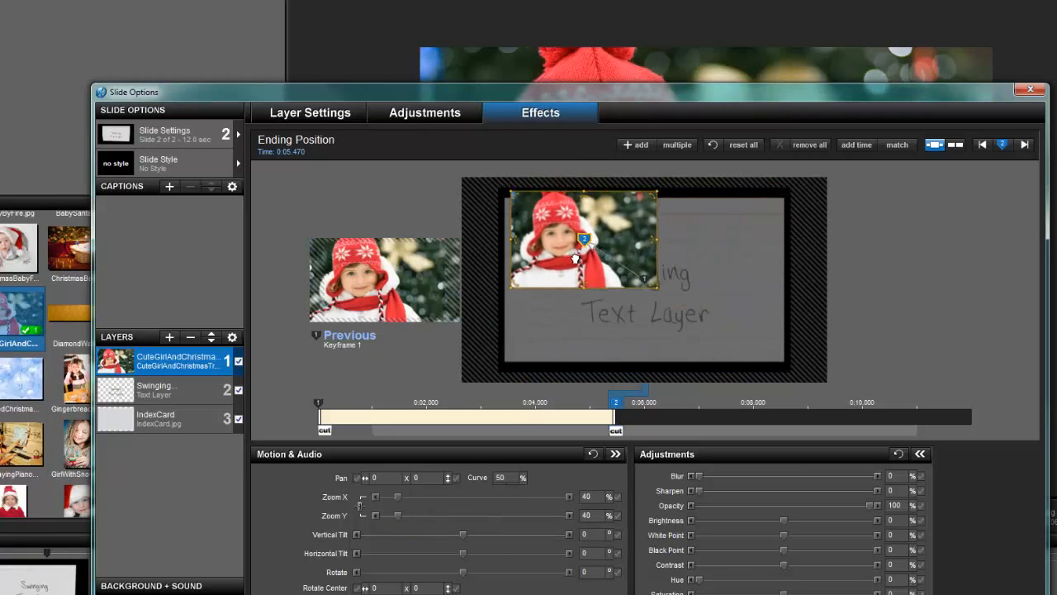
# Copy the image layer's keyframe 2 settings to the previous keyframe and add a third keyframe at 12.000 seconds
pyautogui.rightClick(619, 408)
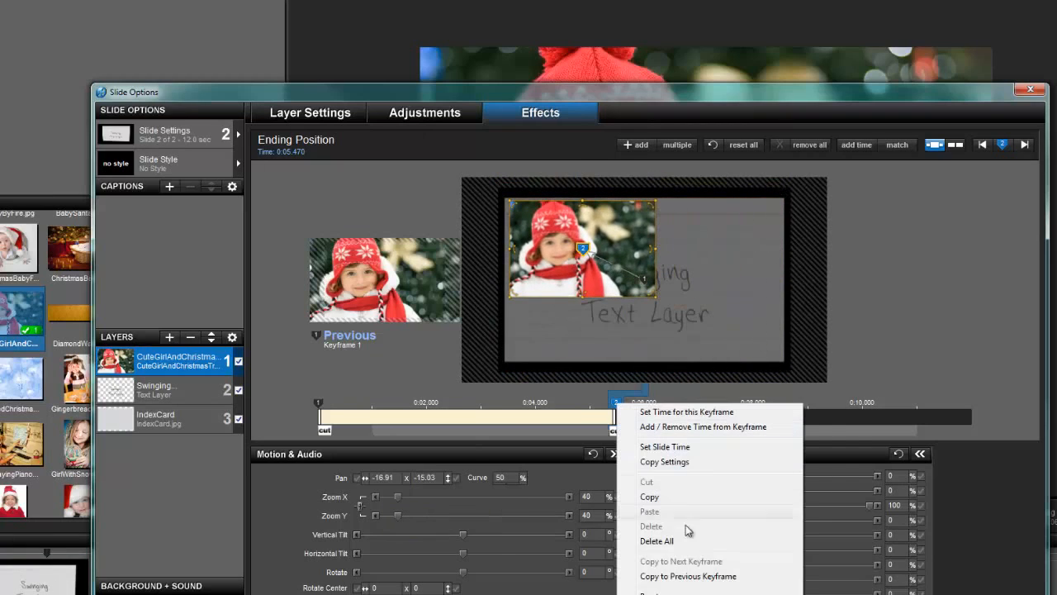
pyautogui.click(691, 576)
pyautogui.click(659, 403)
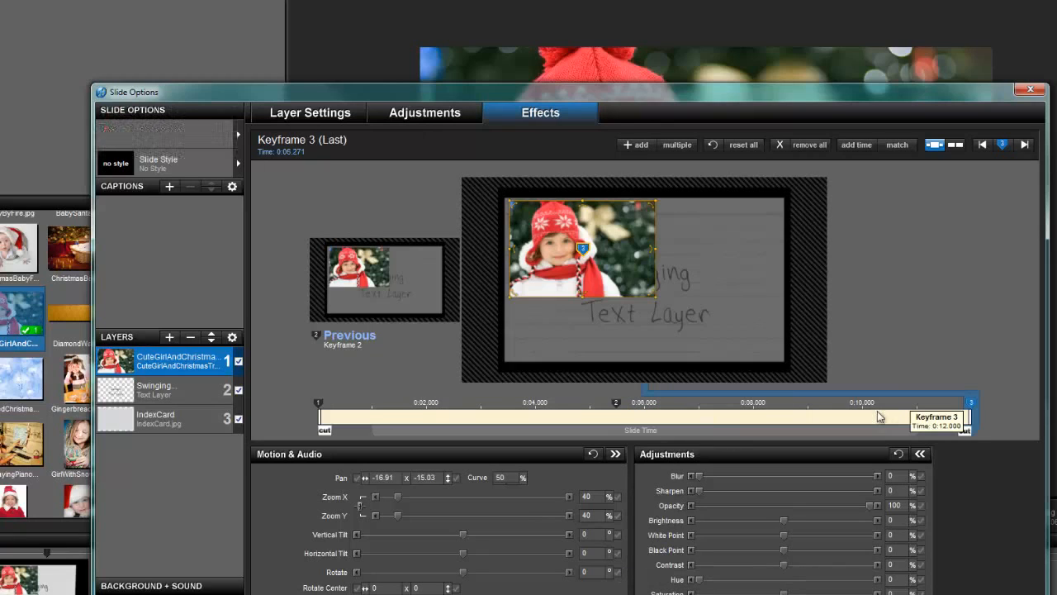
pyautogui.click(319, 404)
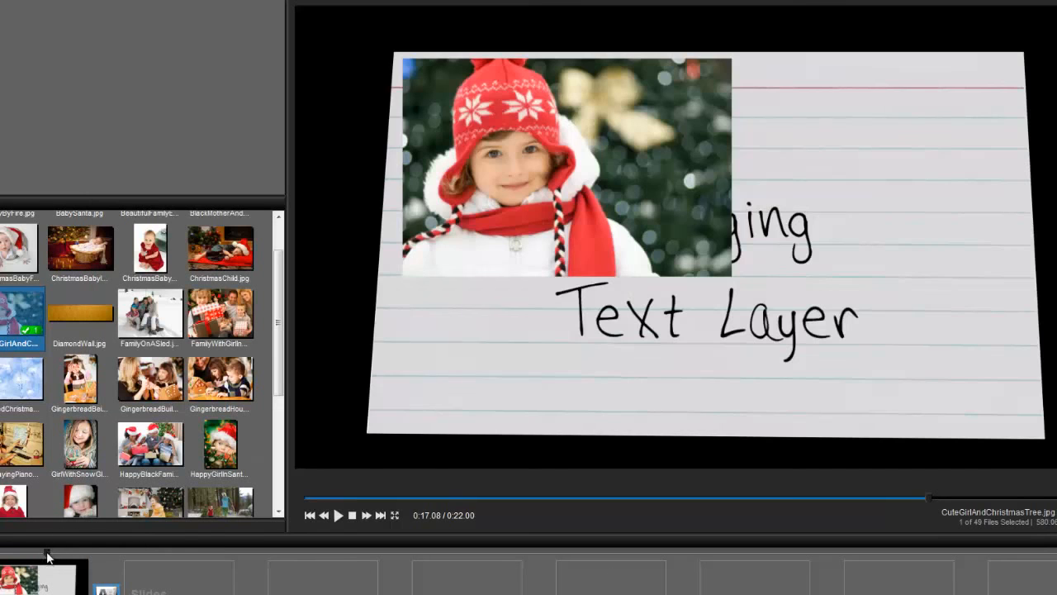
# Scrub slide 2 with the added image, and reopen the slide to remove the image layer
pyautogui.moveTo(47, 557); pyautogui.dragTo(40, 561)
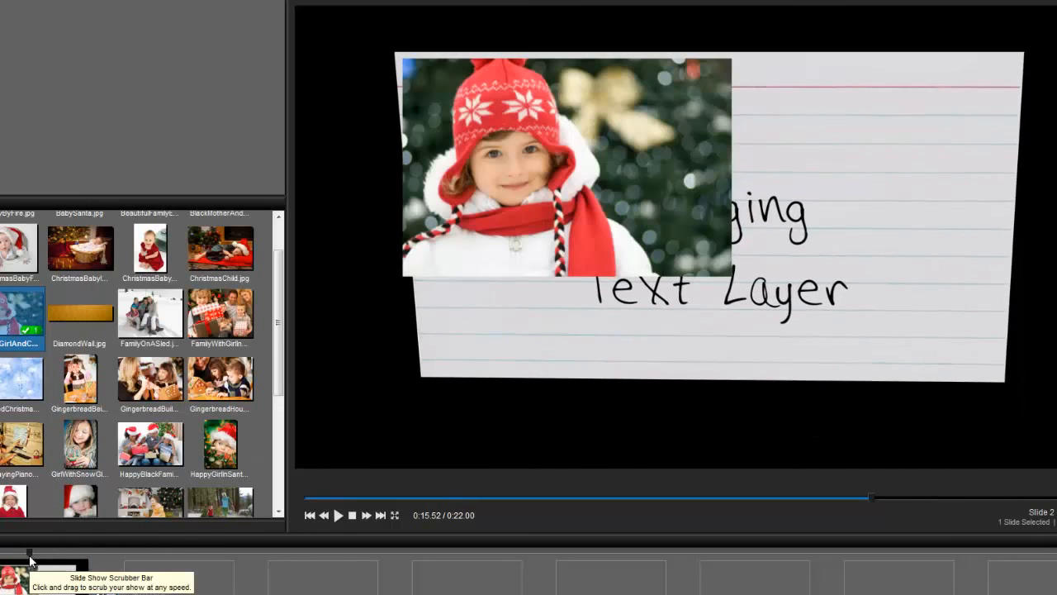
pyautogui.doubleClick(43, 579)
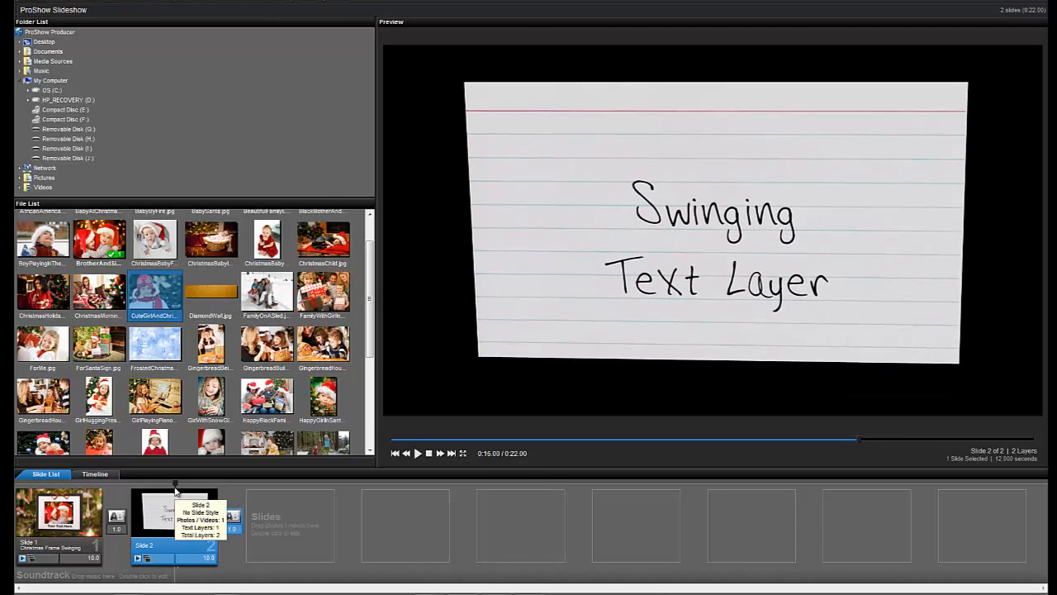
# Scrub back and forth through slide 2 to examine how the text follows the index card's swing
pyautogui.moveTo(174, 489); pyautogui.dragTo(169, 486)
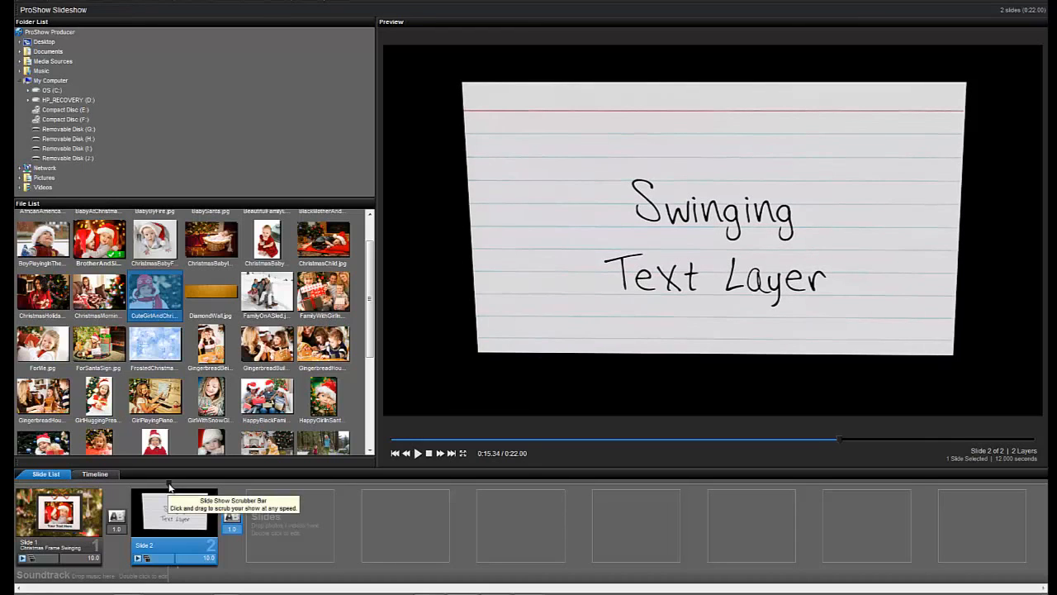
pyautogui.moveTo(170, 488); pyautogui.dragTo(181, 489)
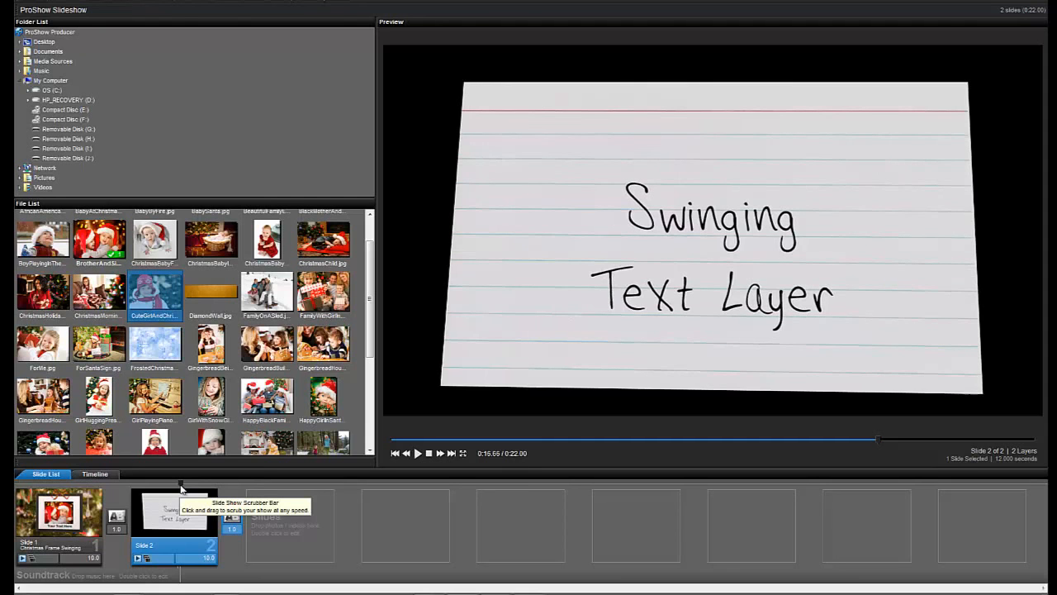